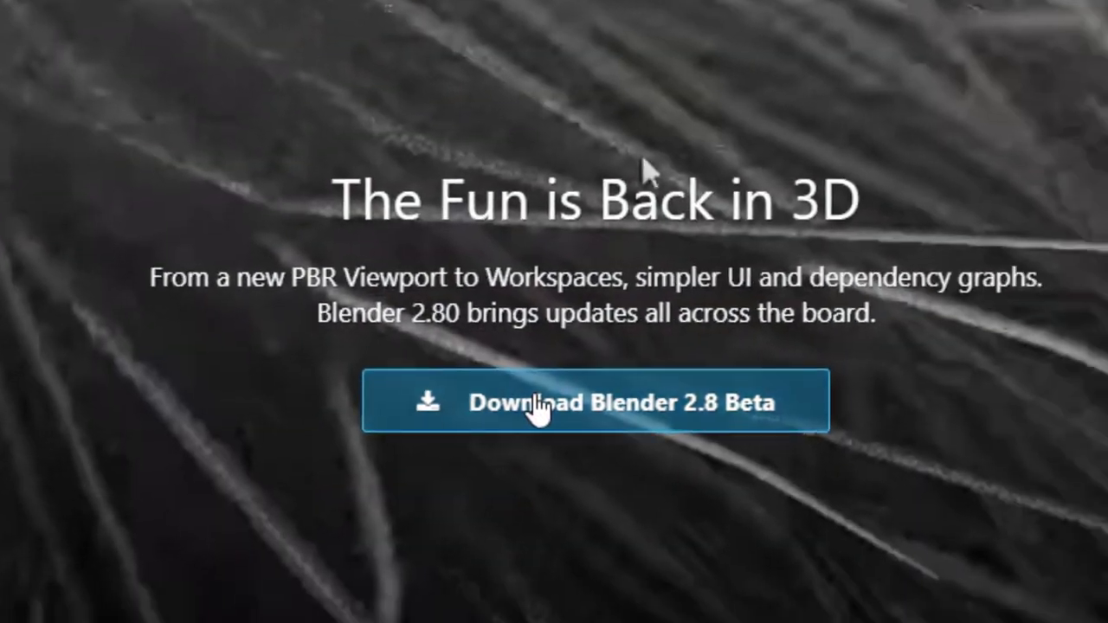
- Follow the Download Blender 2.8 Beta button on blender.org/2-8 to the builds page
click(531, 408)
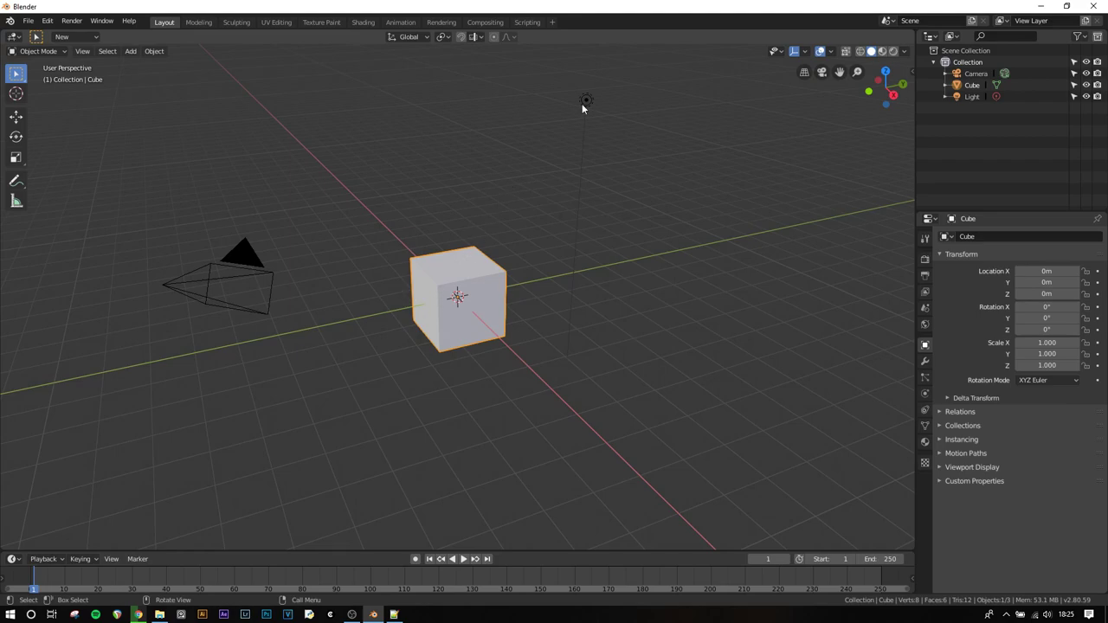
middle_drag(607, 286, 603, 295)
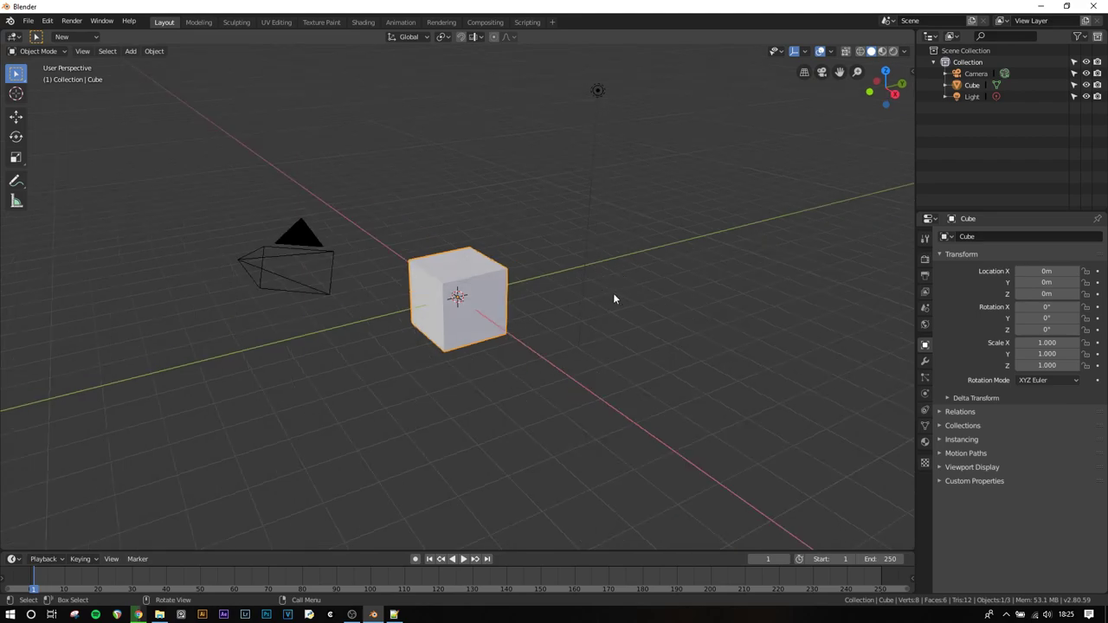
middle_drag(644, 277, 302, 280)
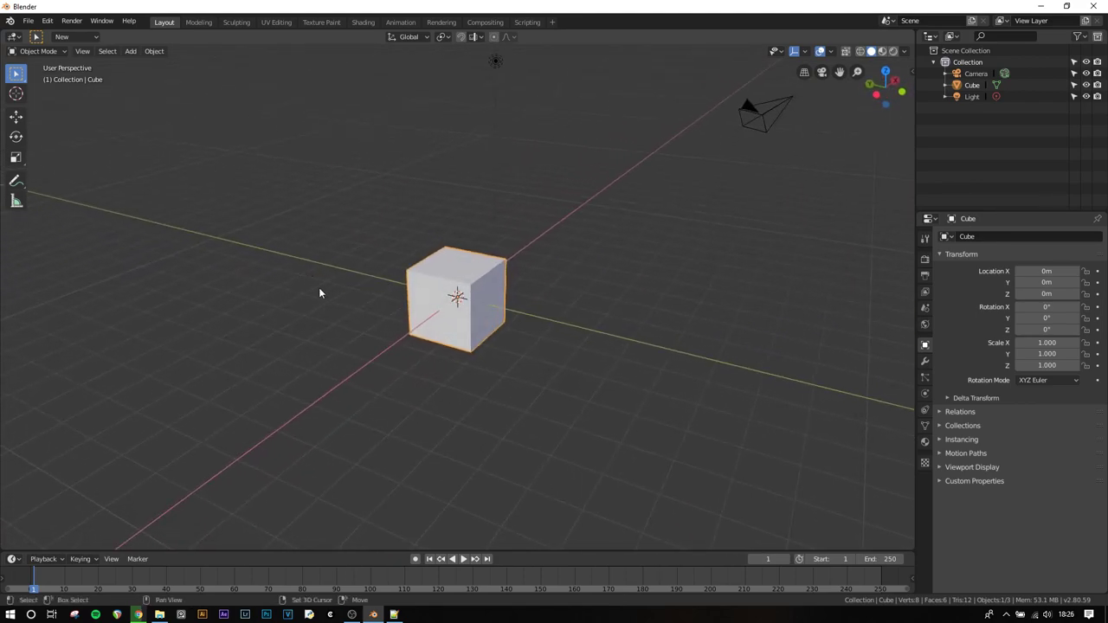
mouse_move(320, 287)
middle_down()
mouse_move(443, 300)
mouse_move(183, 289)
mouse_move(329, 286)
middle_up()
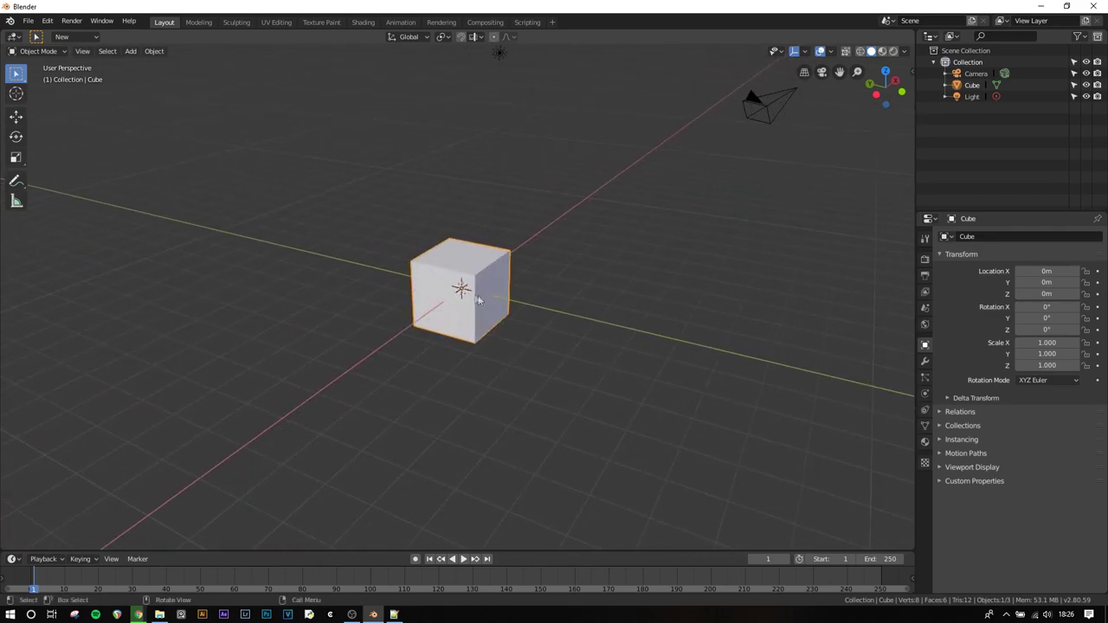
scroll(499, 316, up, 4)
scroll(498, 316, down, 6)
scroll(499, 317, up, 4)
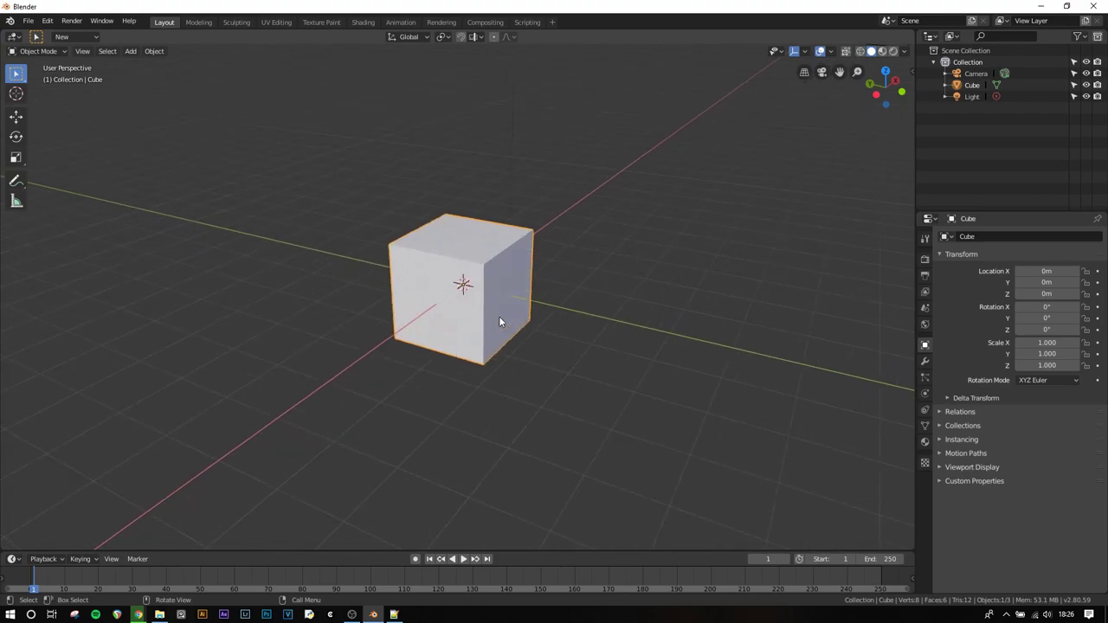
scroll(498, 318, down, 2)
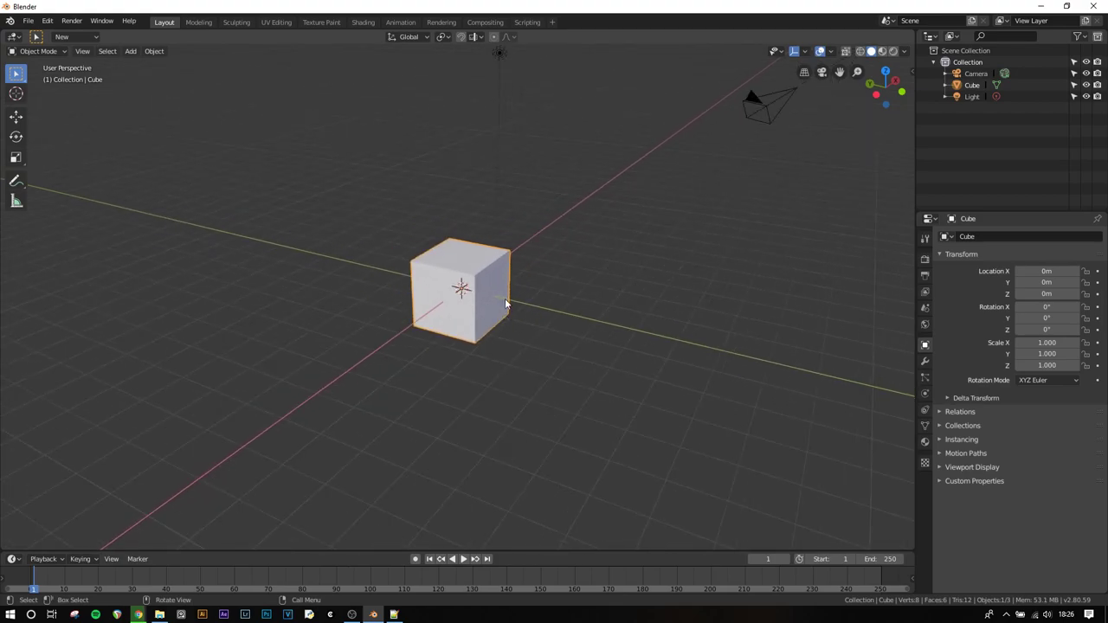
key(KP_1)
key(KP_3)
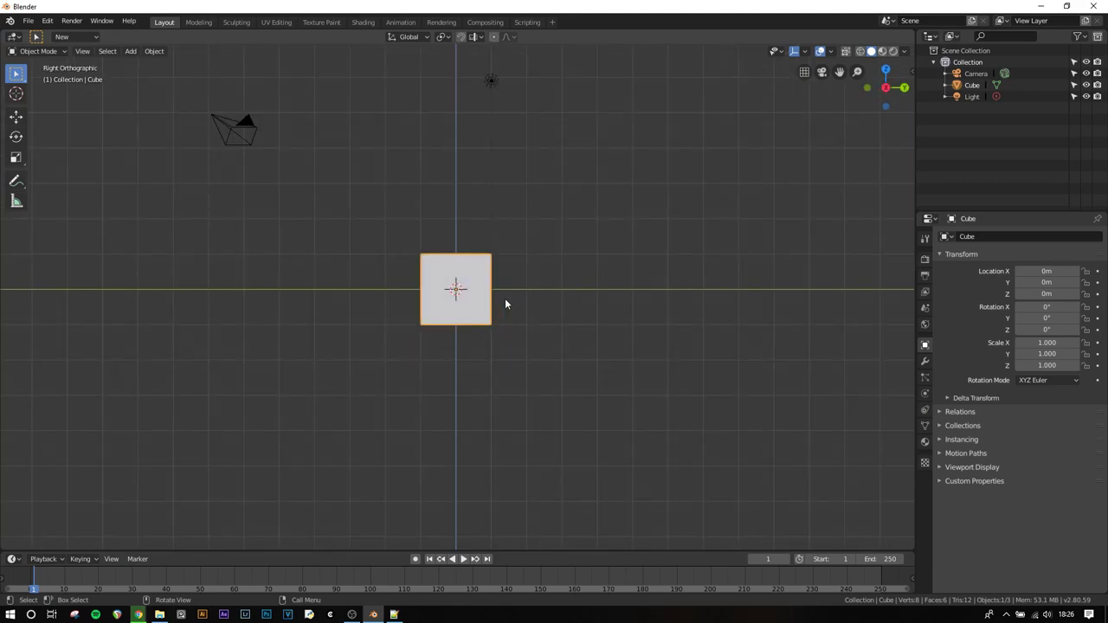
key(ctrl+KP_1)
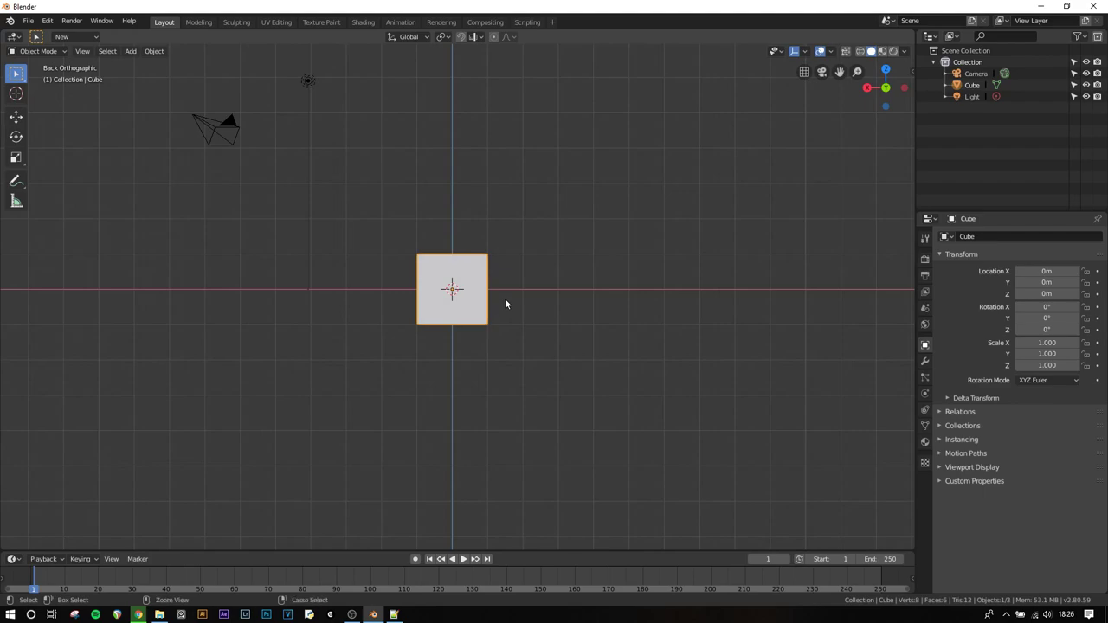
key(ctrl+KP_3)
key(KP_7)
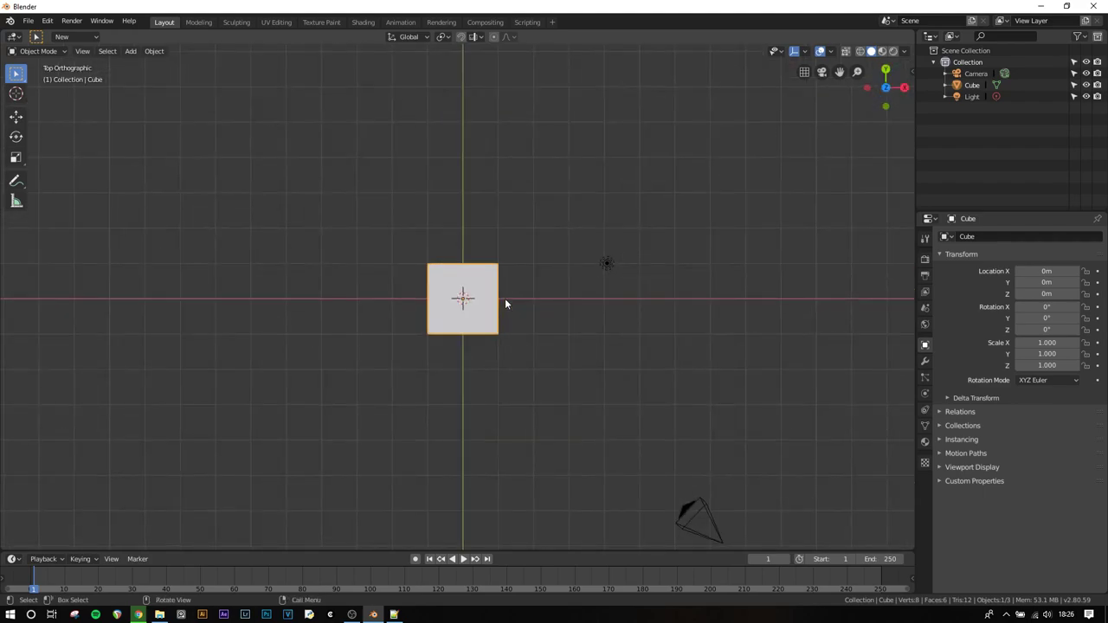
middle_drag(549, 415, 633, 343)
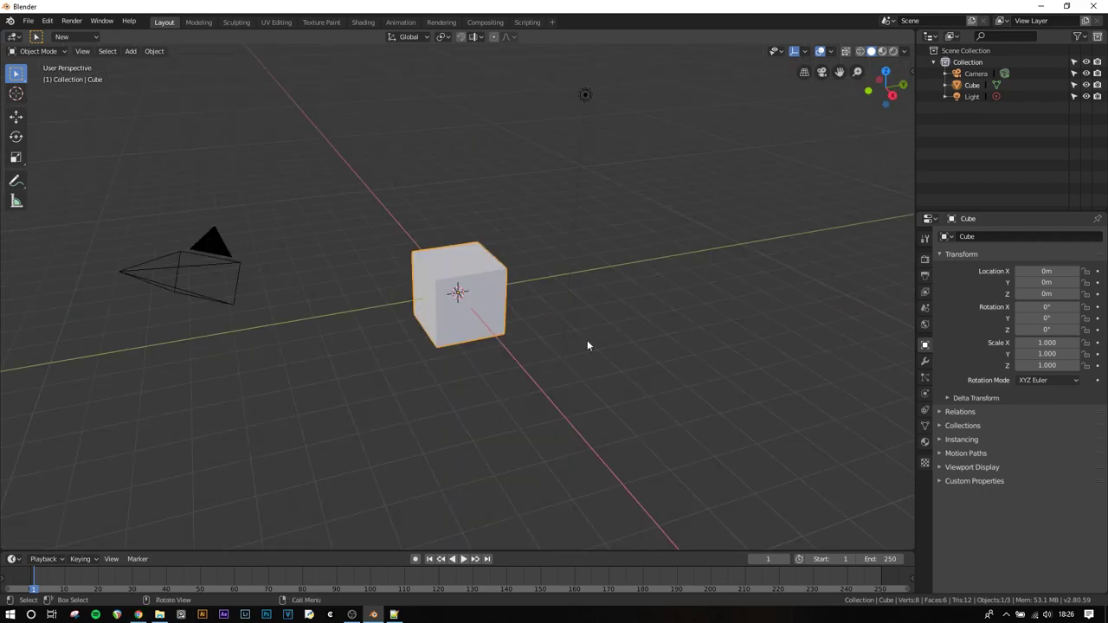
key(z)
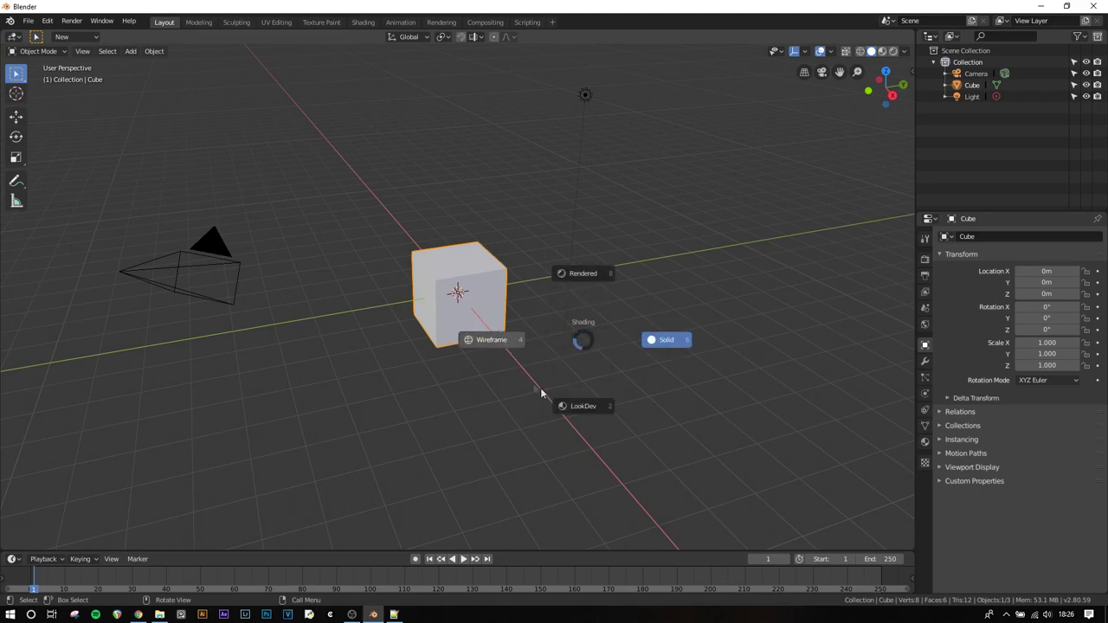
click(580, 419)
middle_drag(581, 420, 514, 317)
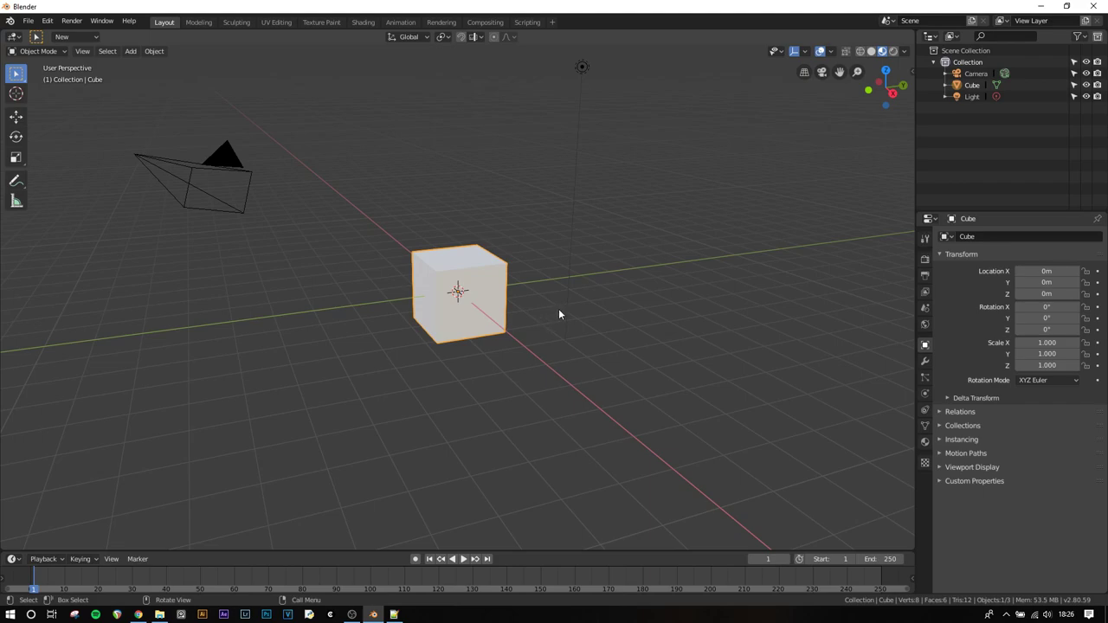
key(z)
click(475, 311)
mouse_move(478, 310)
middle_down()
mouse_move(484, 348)
mouse_move(554, 344)
mouse_move(477, 346)
mouse_move(525, 335)
mouse_move(487, 373)
mouse_move(508, 430)
mouse_move(505, 384)
middle_up()
key(z)
click(470, 275)
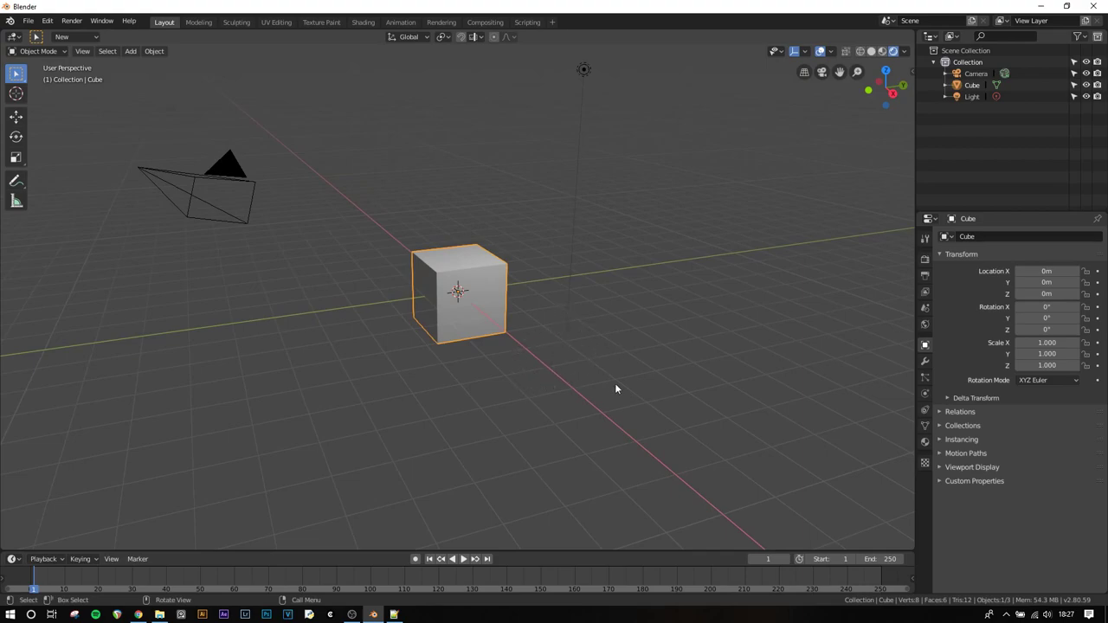
key(z)
click(503, 319)
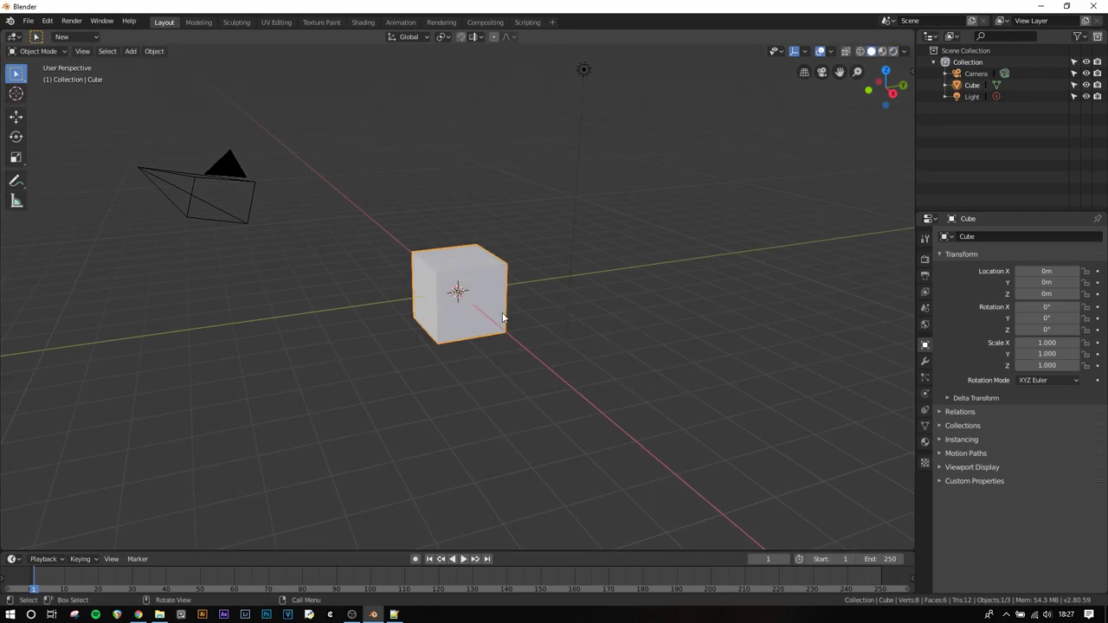
- Delete the default cube and add a mesh plane at the origin
key(Delete)
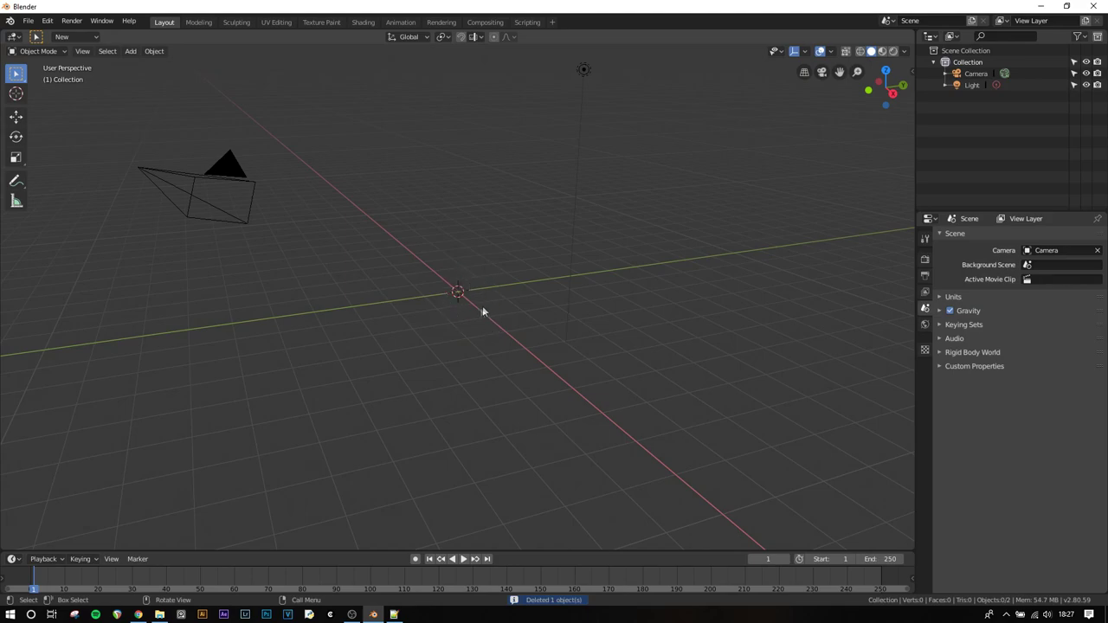
key(shift+a)
mouse_move(474, 309)
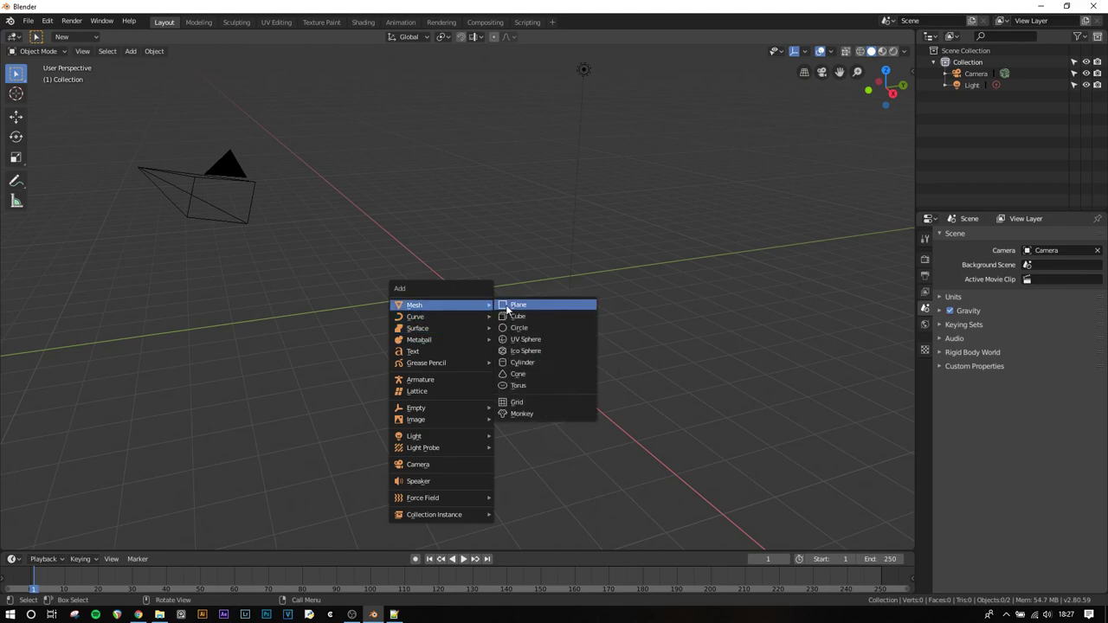
click(509, 304)
mouse_move(457, 344)
middle_down()
mouse_move(465, 289)
mouse_move(463, 349)
middle_up()
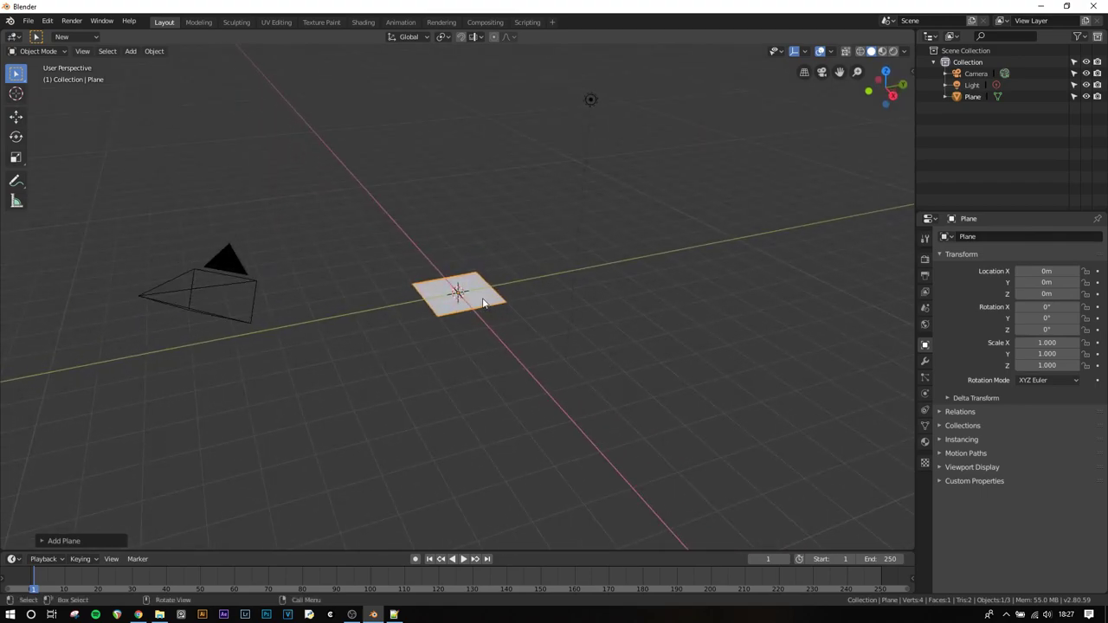
- Scale the plane uniformly to 5 to serve as the floor
key(s)
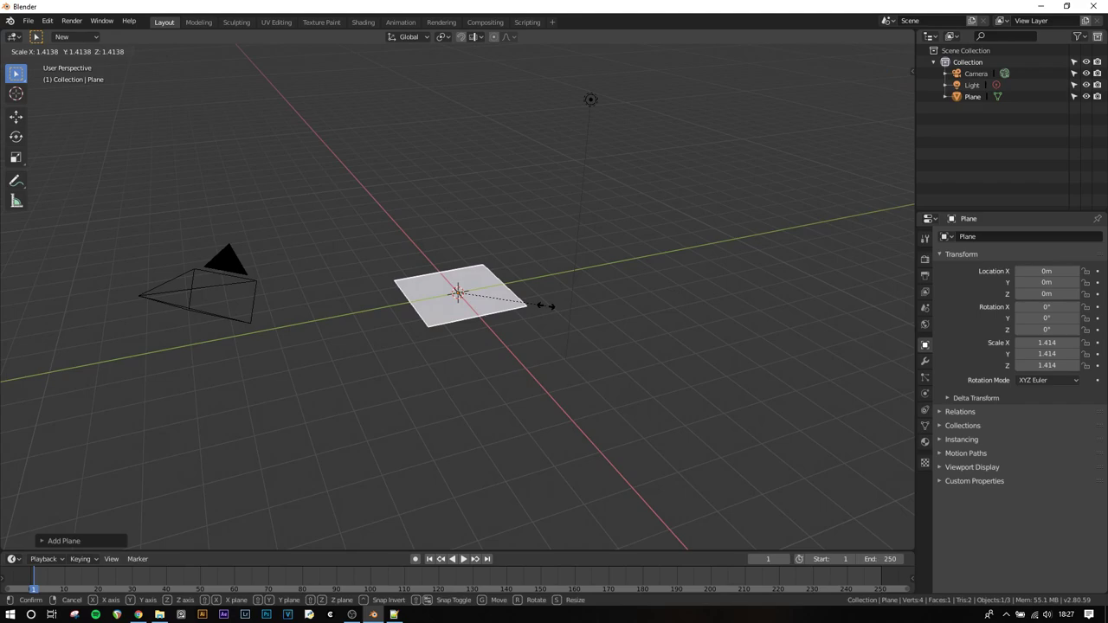
text(5)
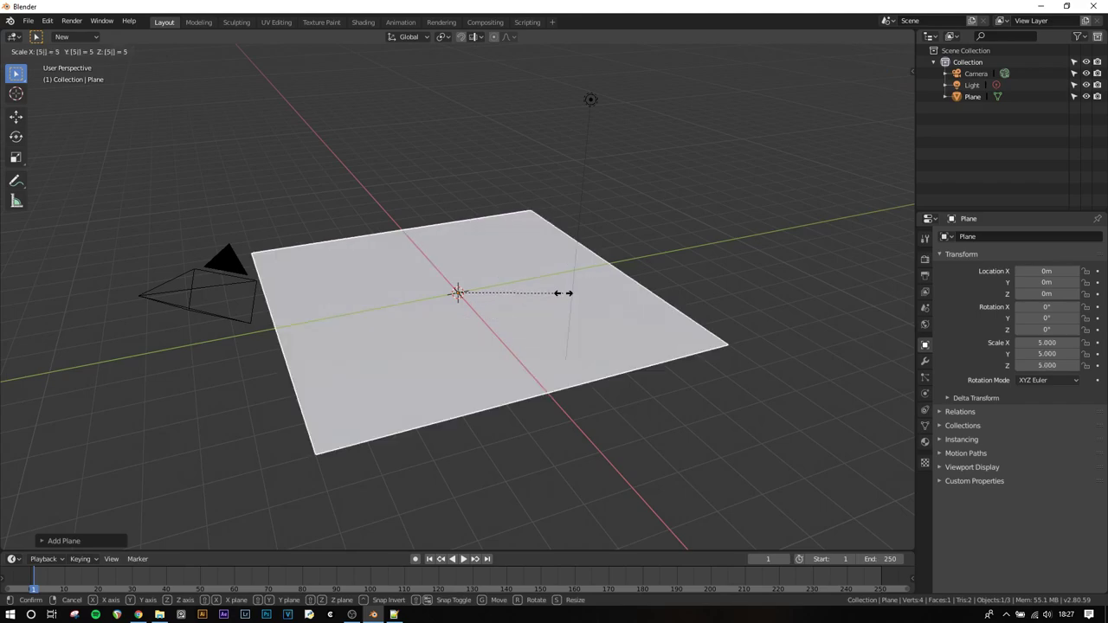
key(Return)
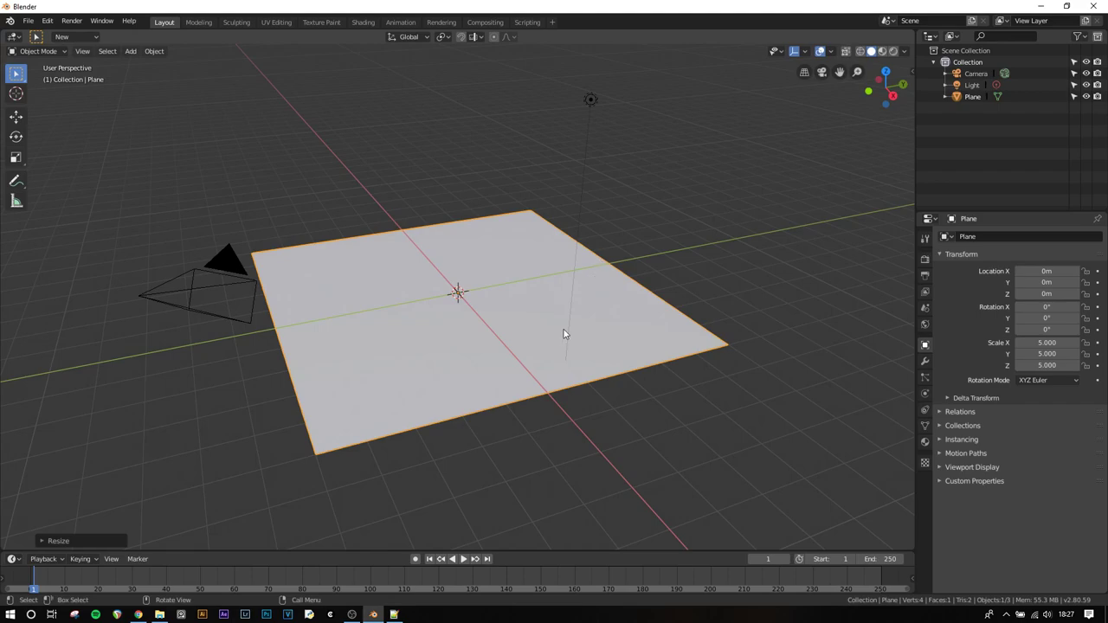
- Look through the scene camera and enable Lock Camera to View in the sidebar's View panel
key(KP_0)
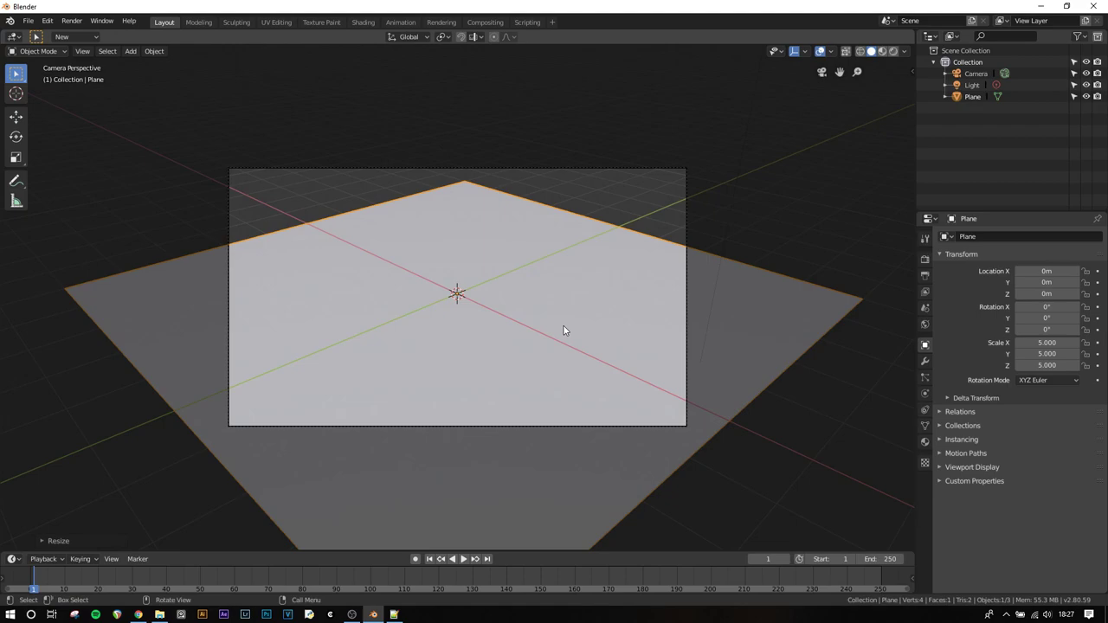
key(n)
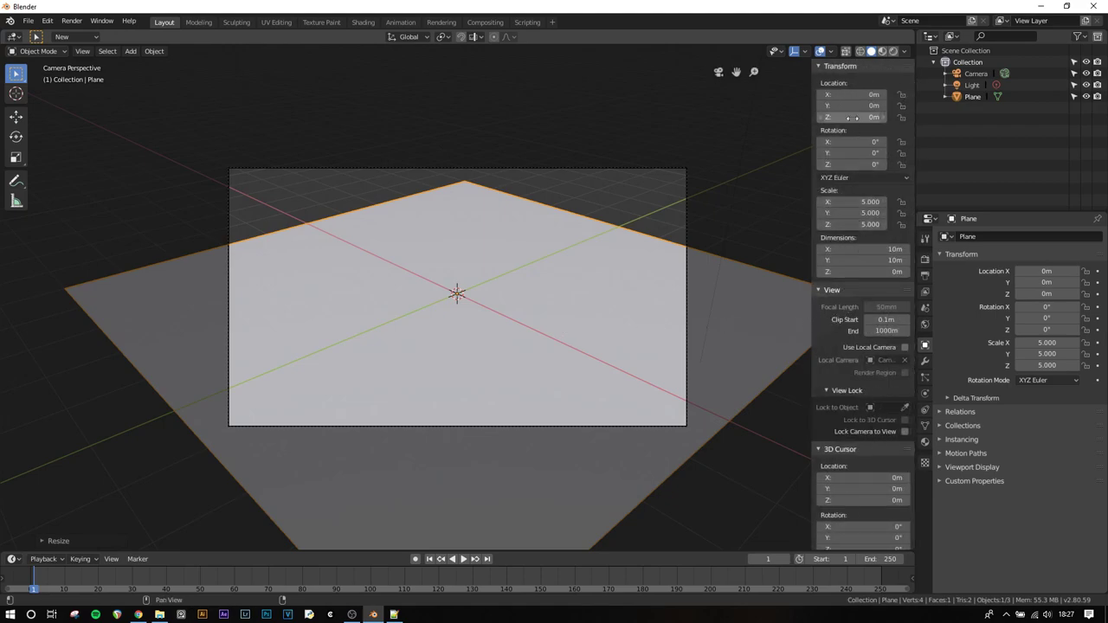
scroll(859, 385, down, 1)
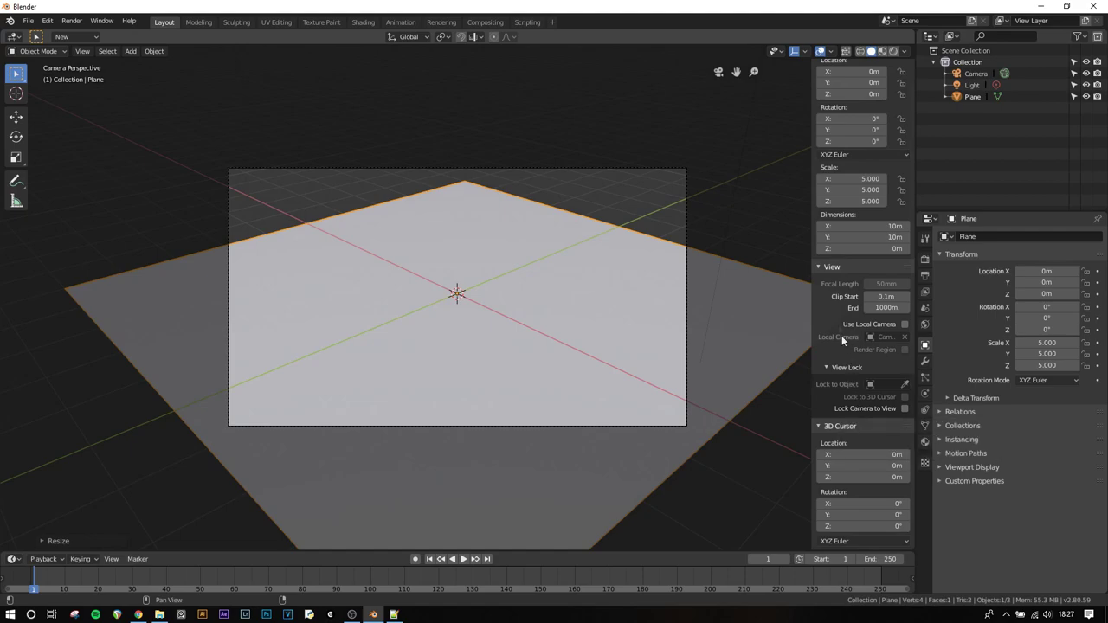
scroll(822, 276, up, 1)
click(818, 289)
click(818, 289)
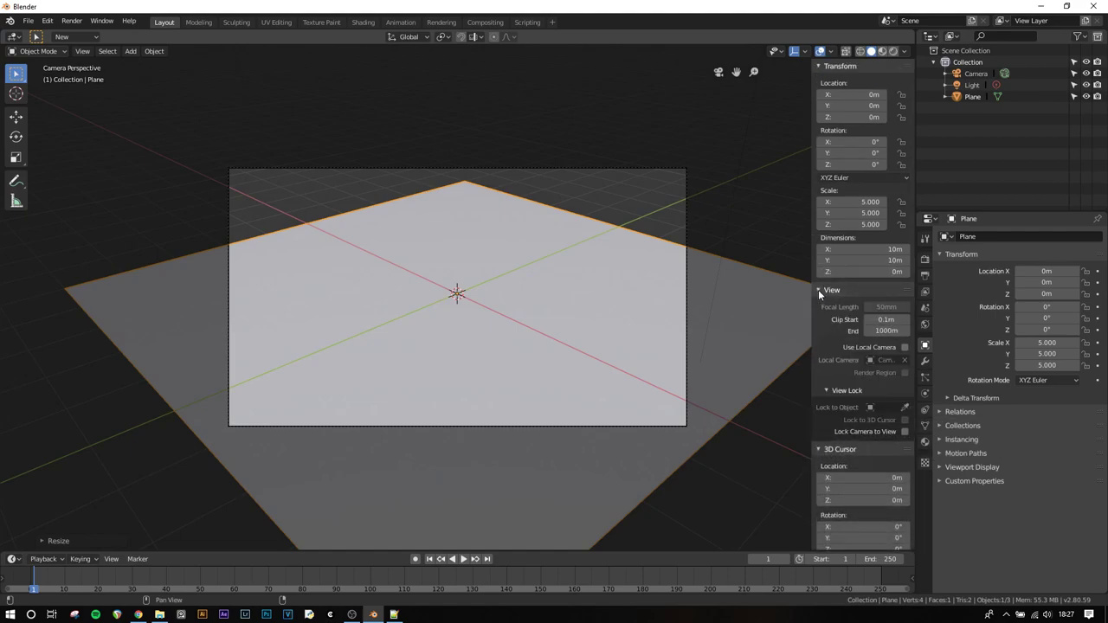
click(871, 430)
- Swing the camera low across the plane, then leave camera view and orbit above it
middle_drag(617, 356, 585, 338)
middle_drag(520, 321, 485, 387)
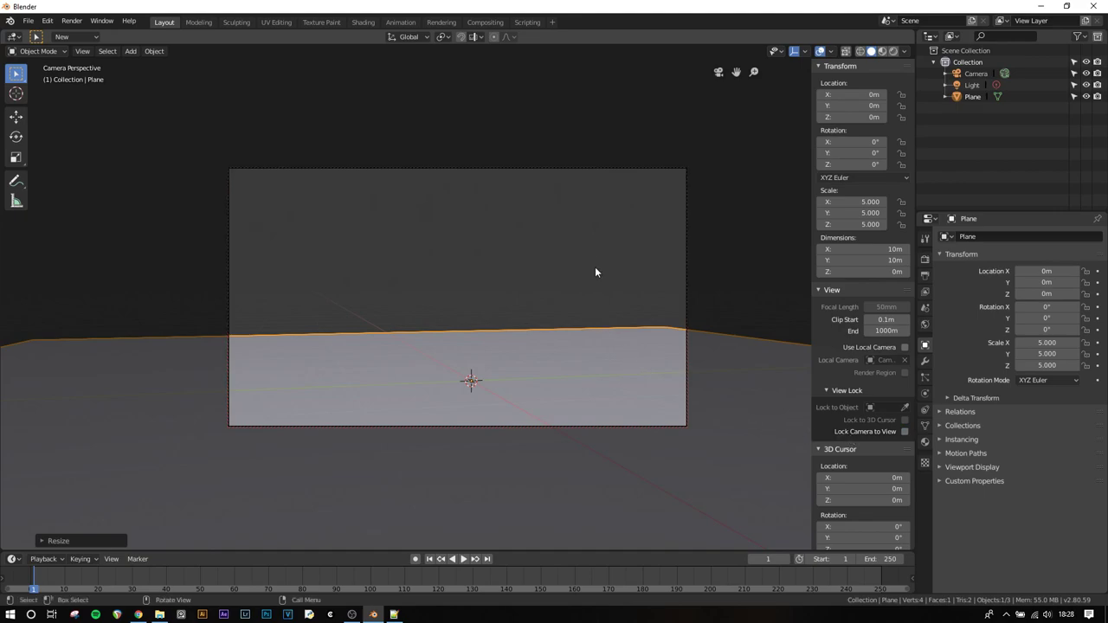
middle_drag(587, 269, 544, 299)
scroll(545, 302, down, 3)
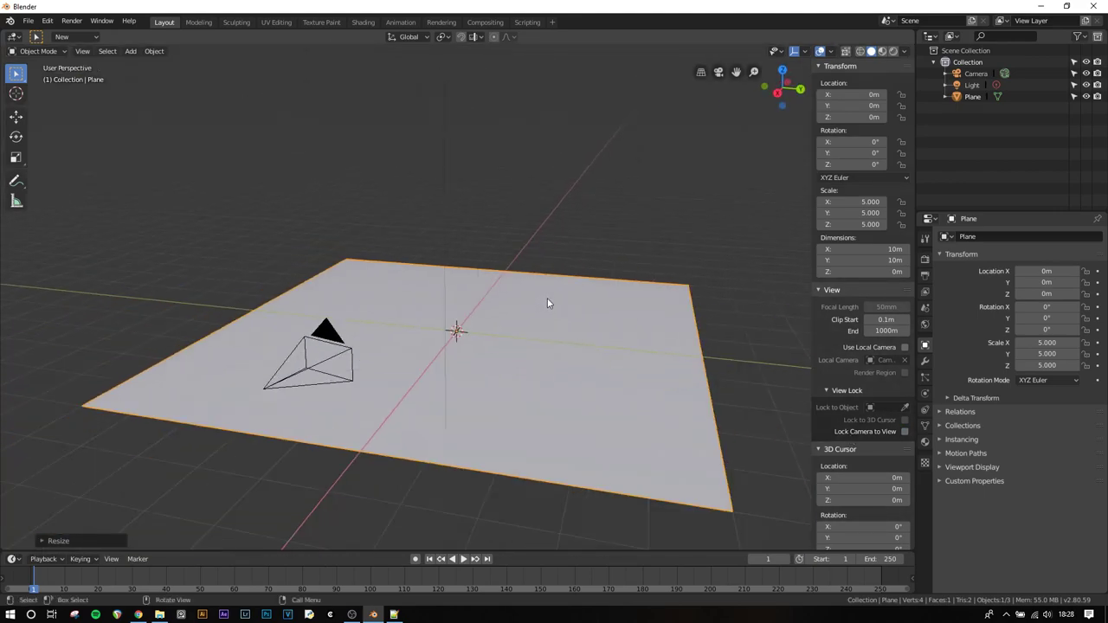
mouse_move(469, 325)
middle_down()
mouse_move(432, 353)
mouse_move(474, 344)
middle_up()
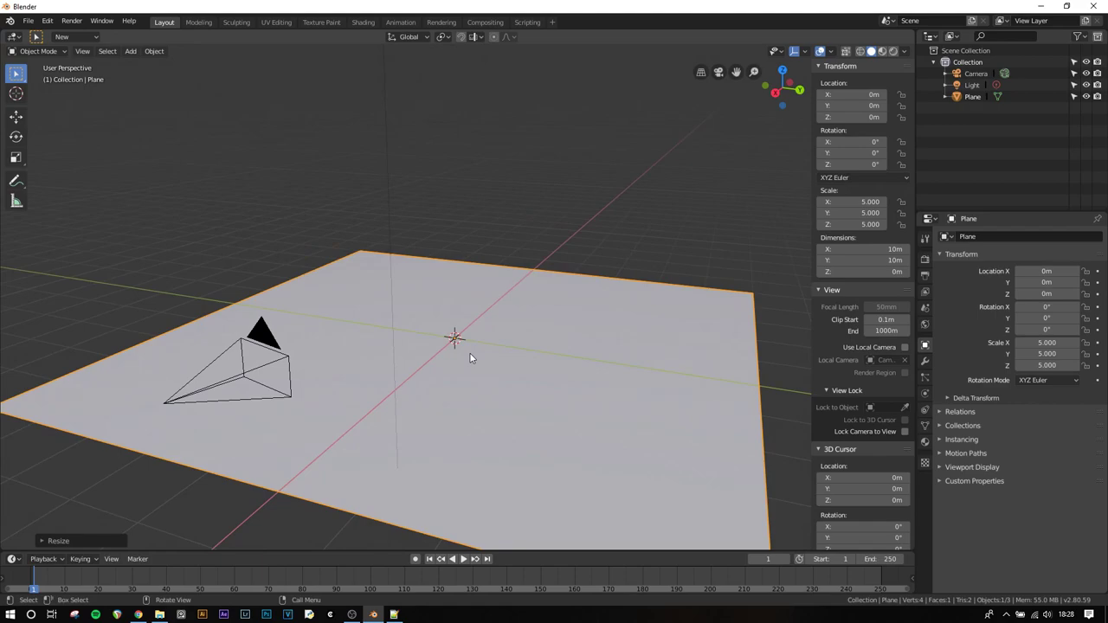
- Add a Suzanne monkey mesh and scale it down to 0.332
key(shift+a)
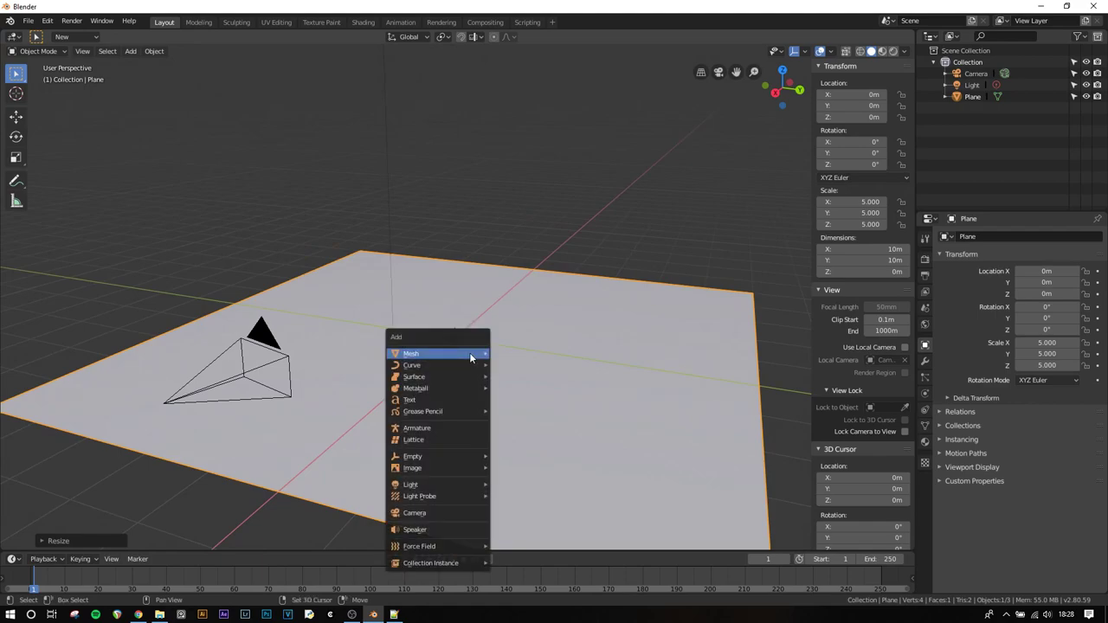
mouse_move(469, 352)
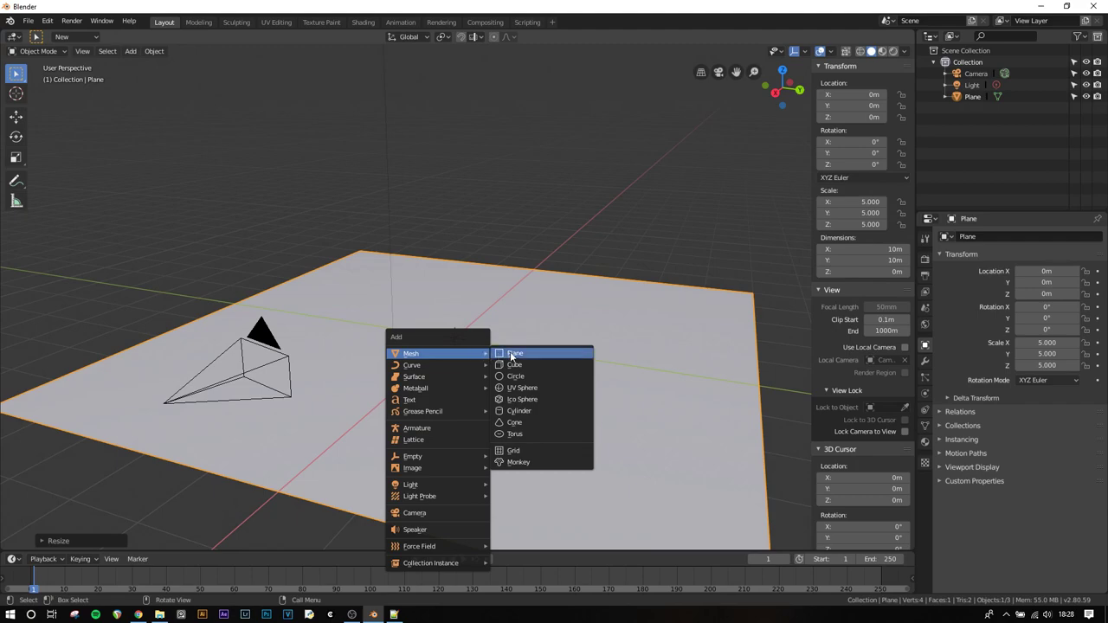
click(511, 464)
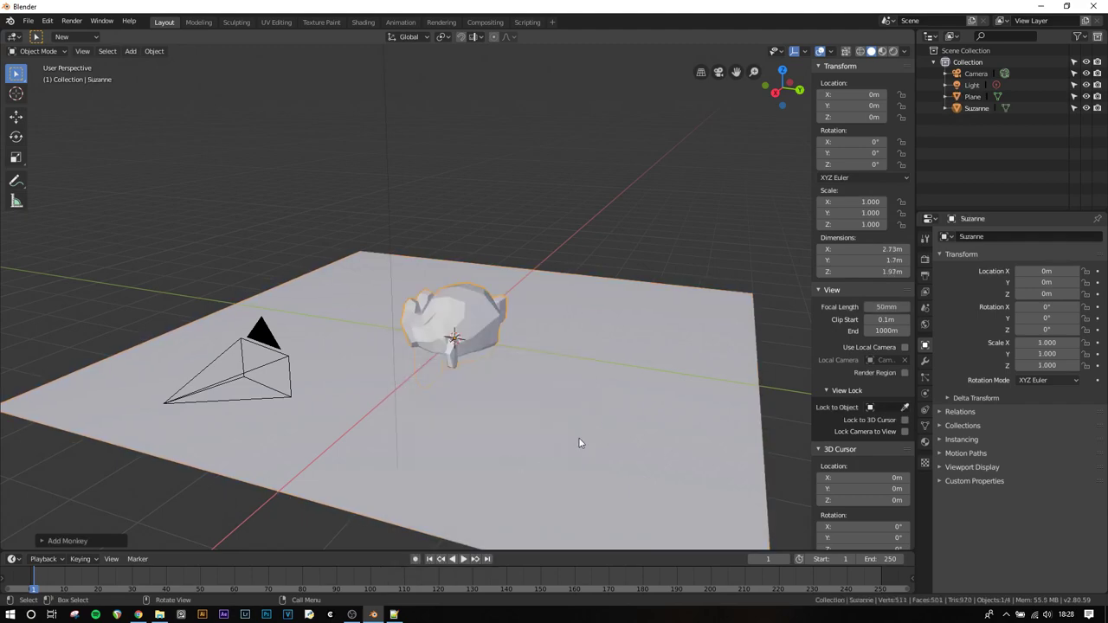
key(s)
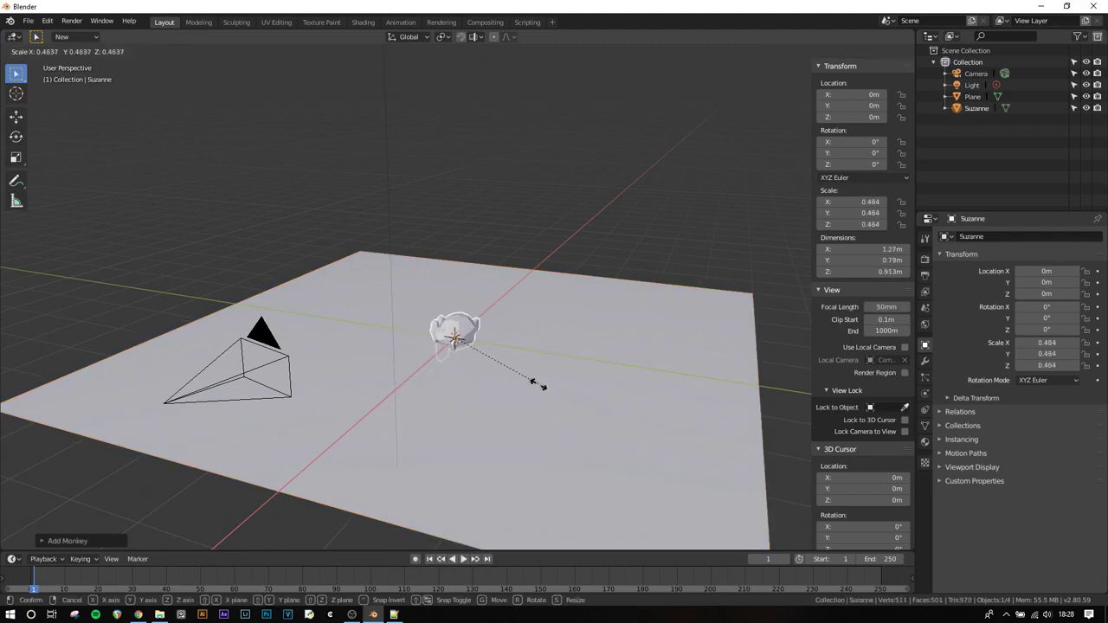
click(515, 376)
- In camera view, raise the monkey along Z to about 0.373 m above the floor
key(KP_0)
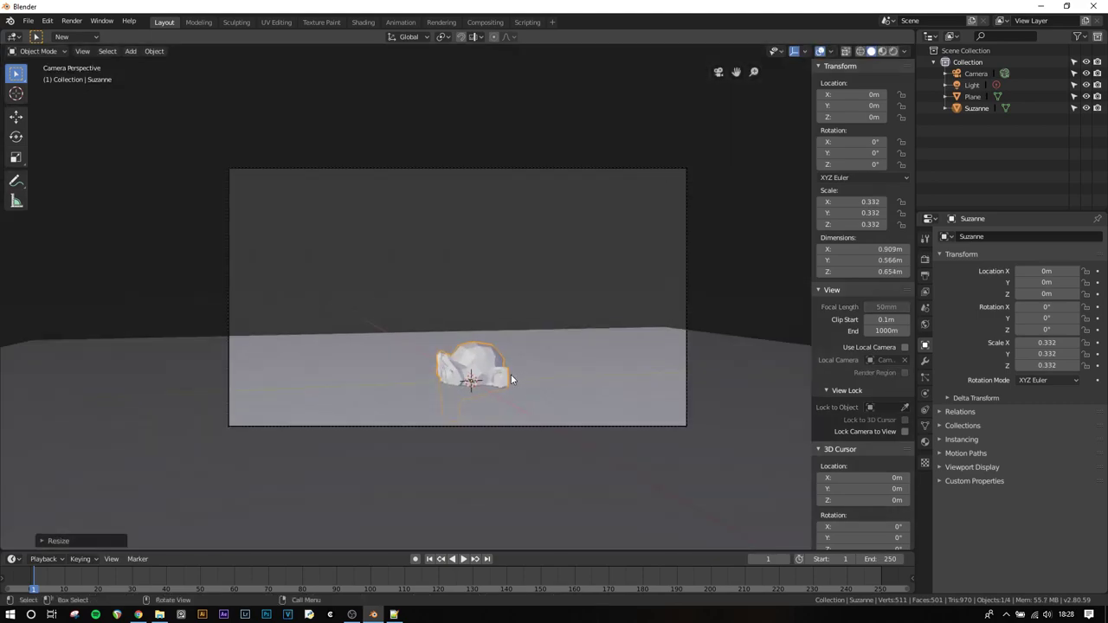
key(g)
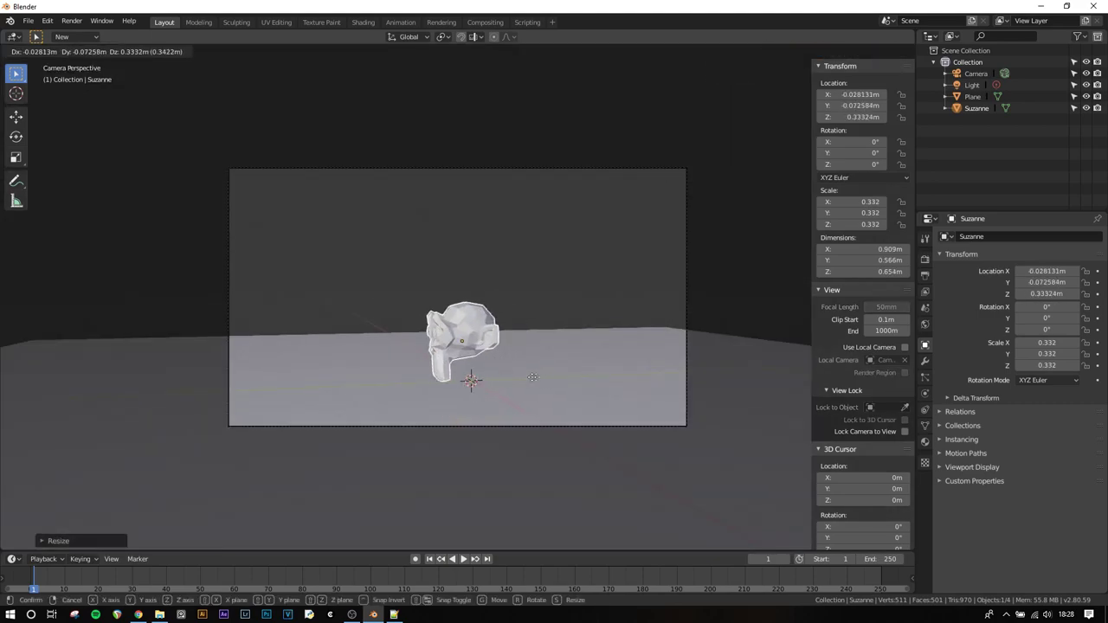
key(z)
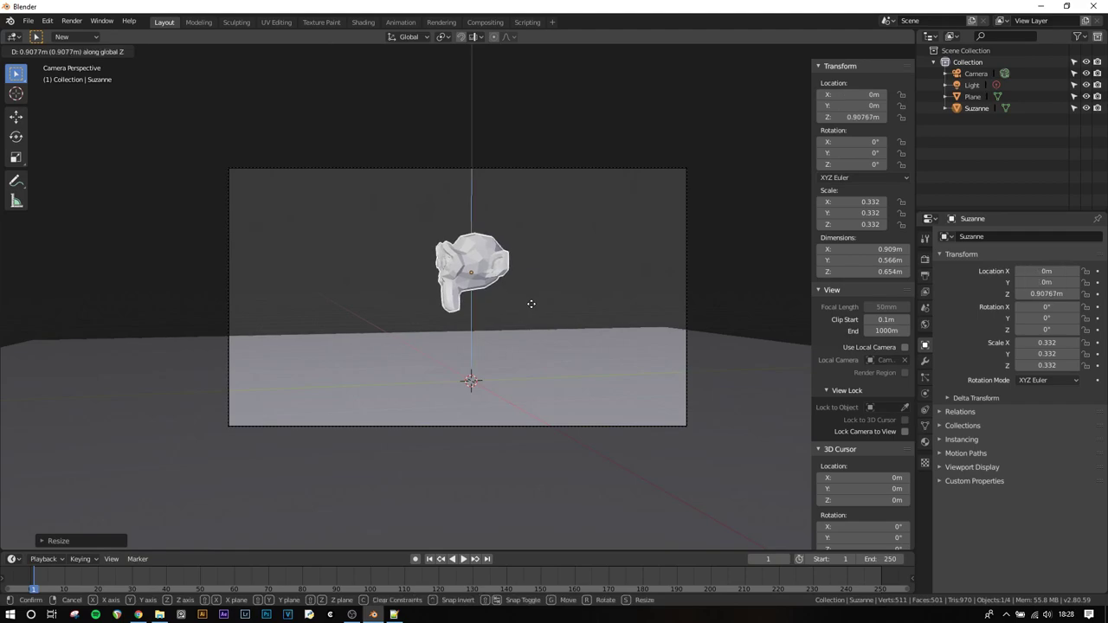
click(537, 373)
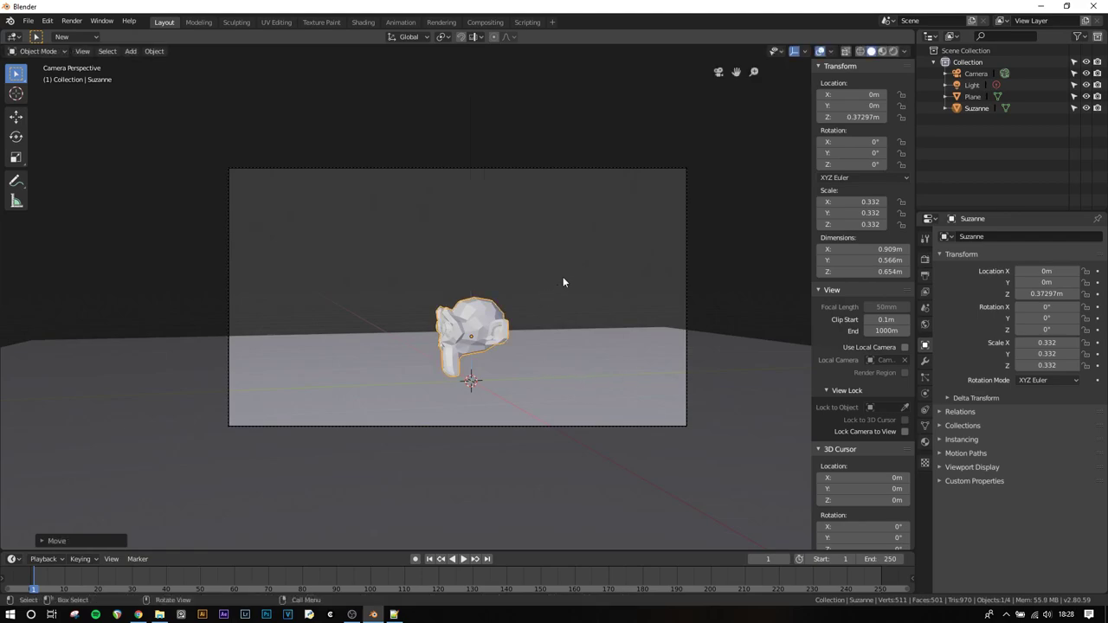
key(r)
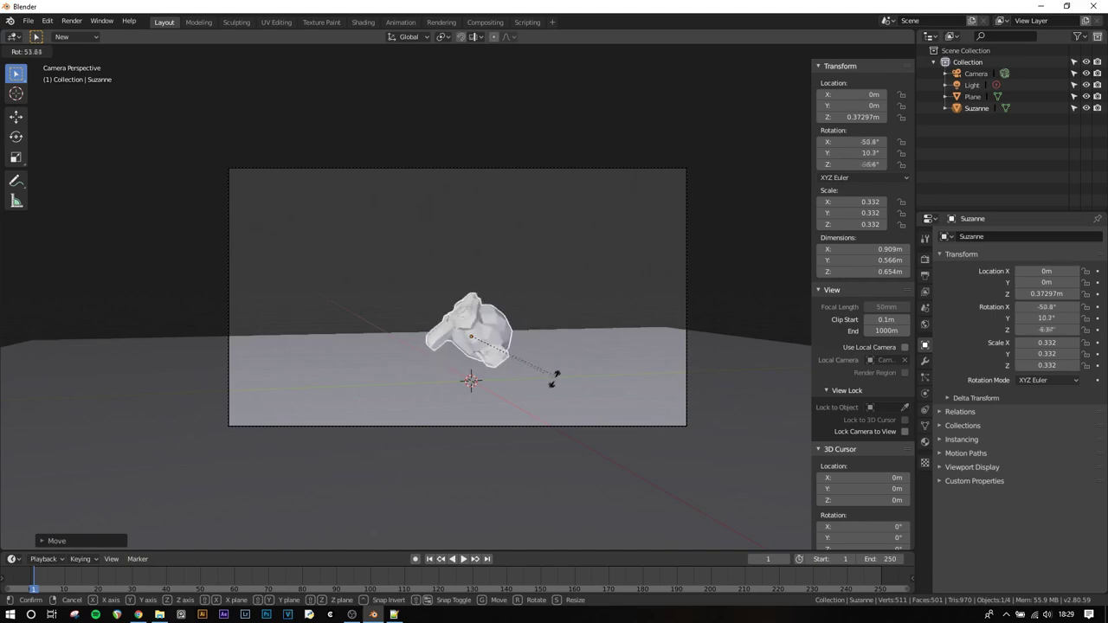
key(x)
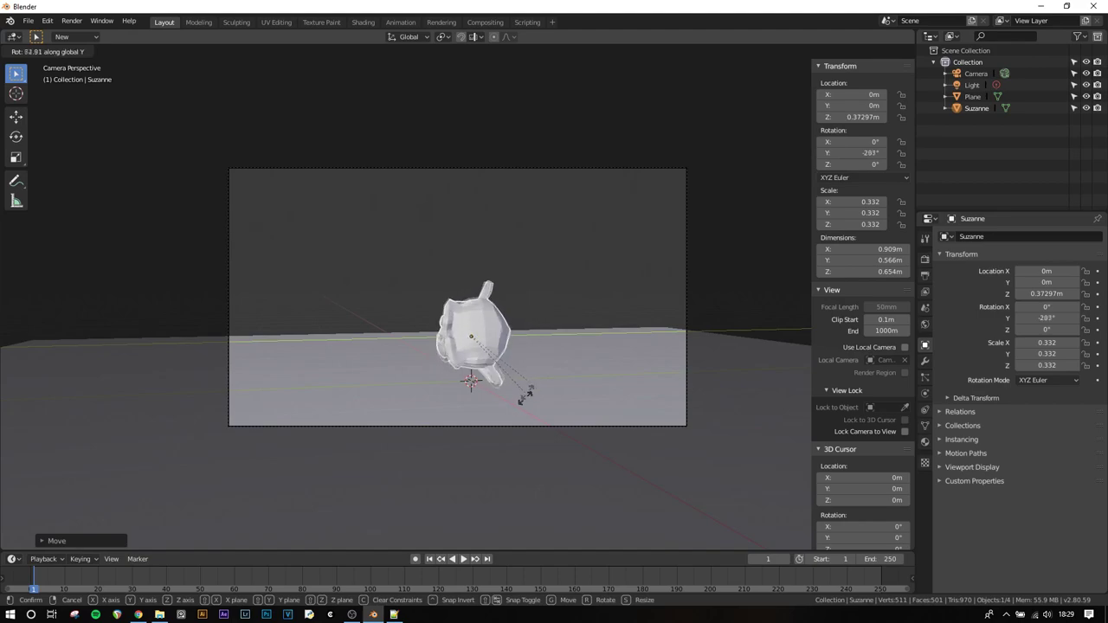
key(z)
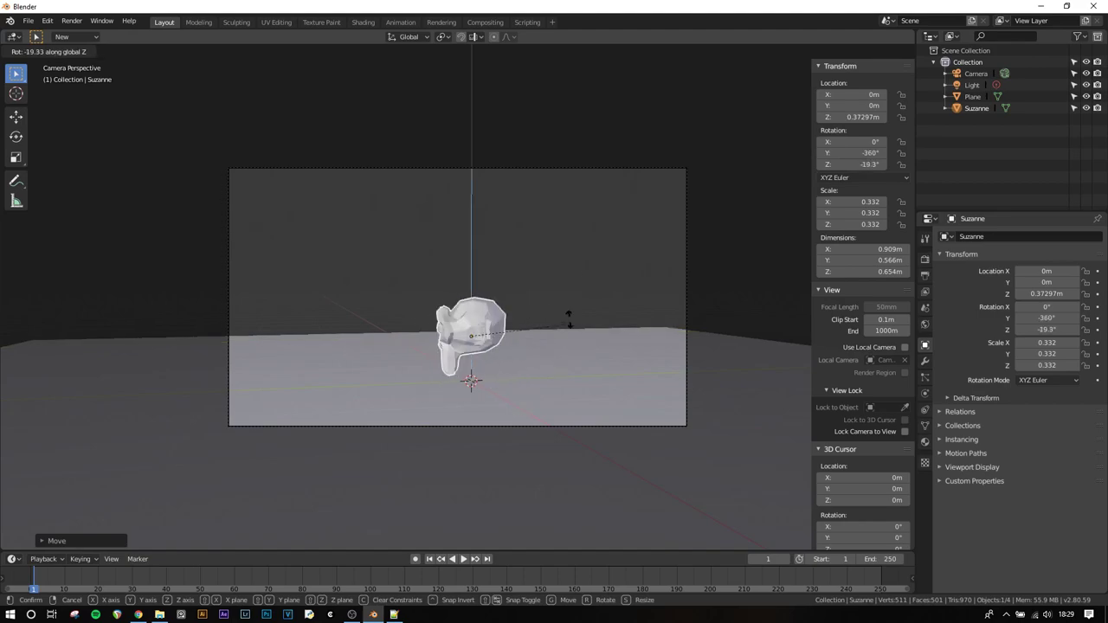
key(Escape)
key(r)
key(r)
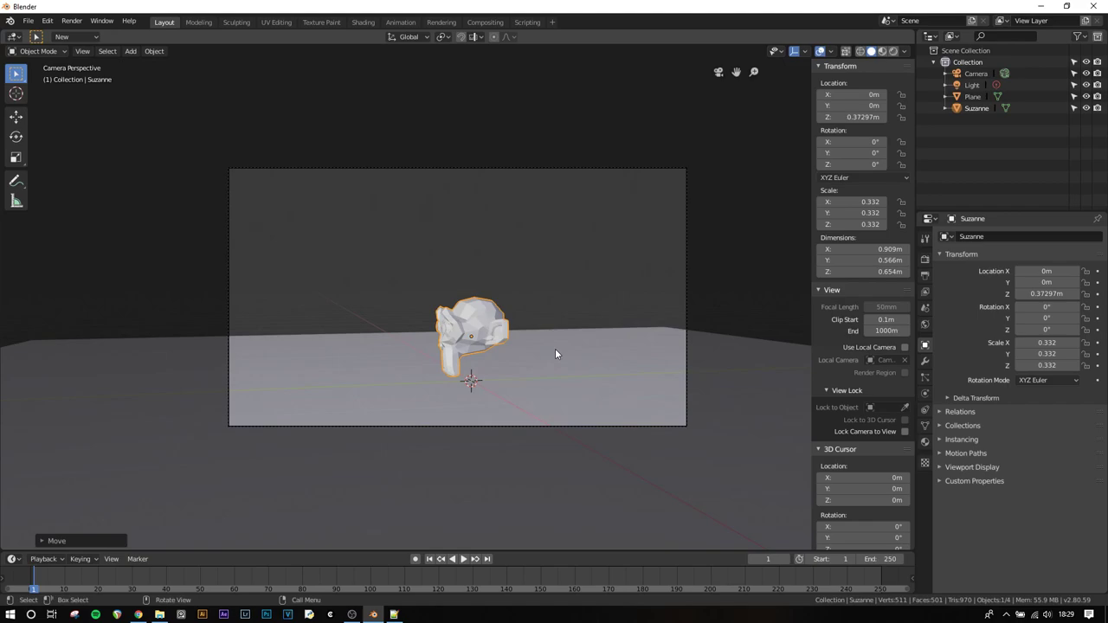
- Rotate the monkey 55.4° about Z and enlarge it to 0.564 scale
key(z)
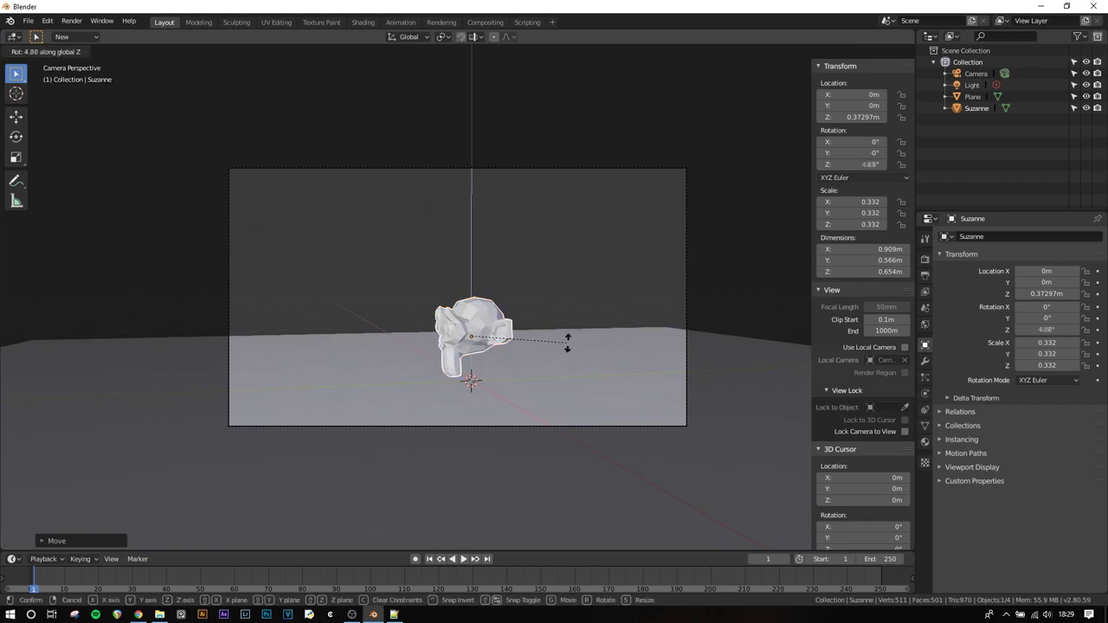
click(555, 258)
key(s)
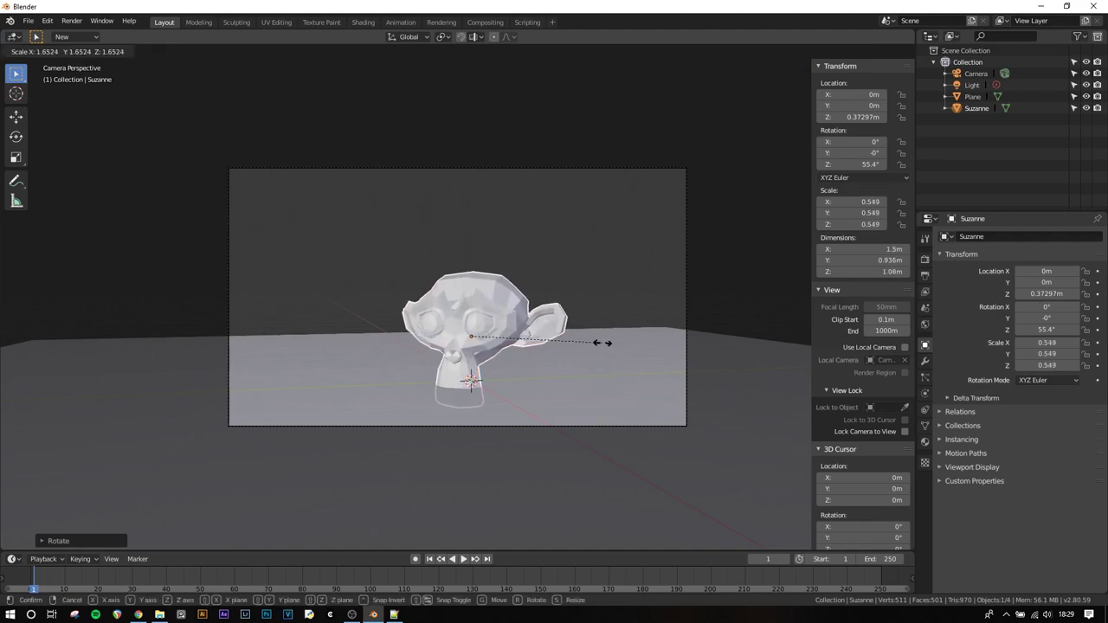
click(606, 347)
- Raise the monkey along Z to 0.585 m and orbit to view it at an angle
key(g)
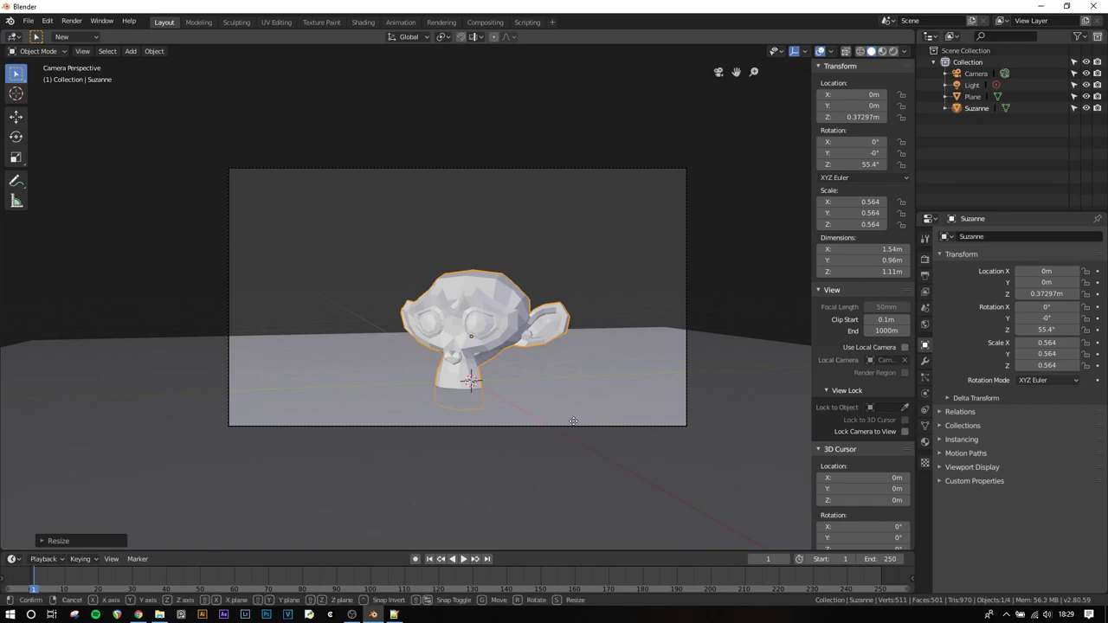
key(z)
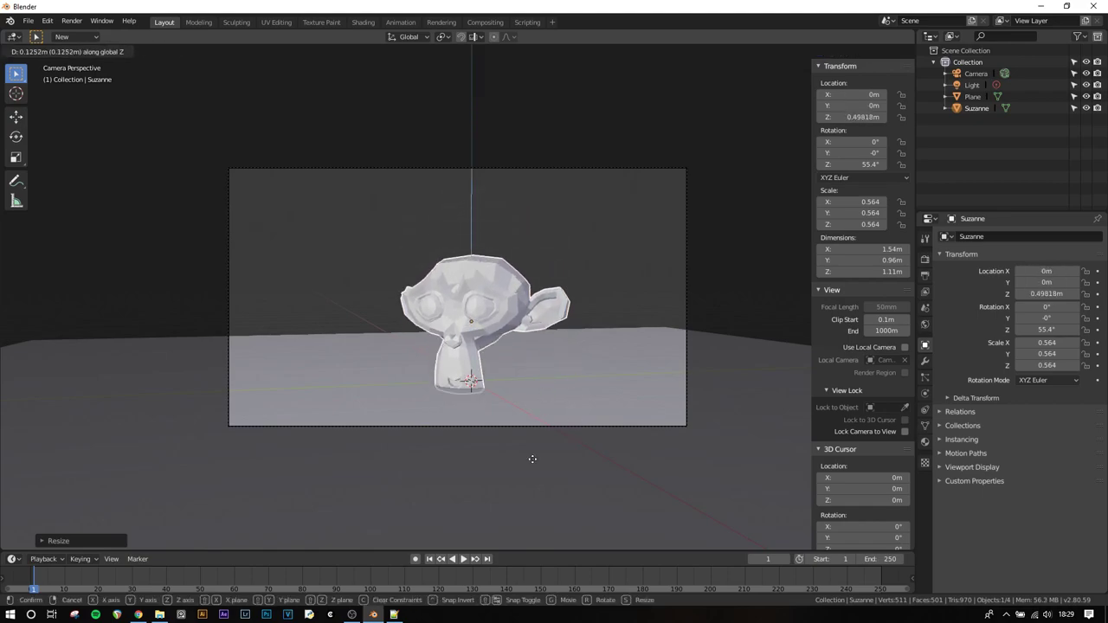
click(524, 399)
scroll(577, 353, up, 1)
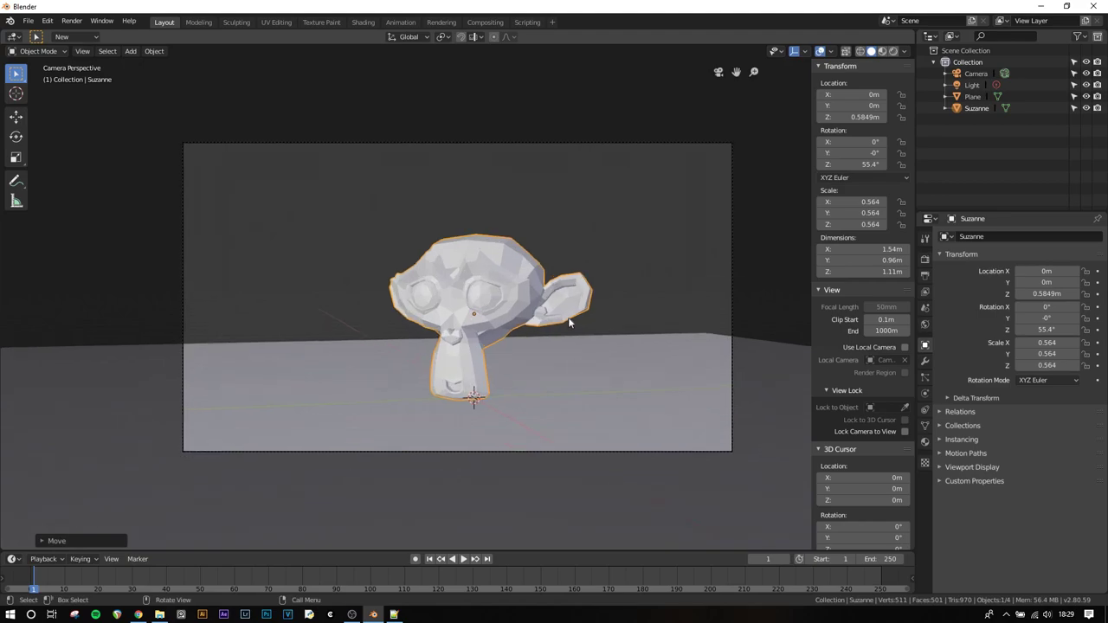
middle_drag(569, 322, 501, 266)
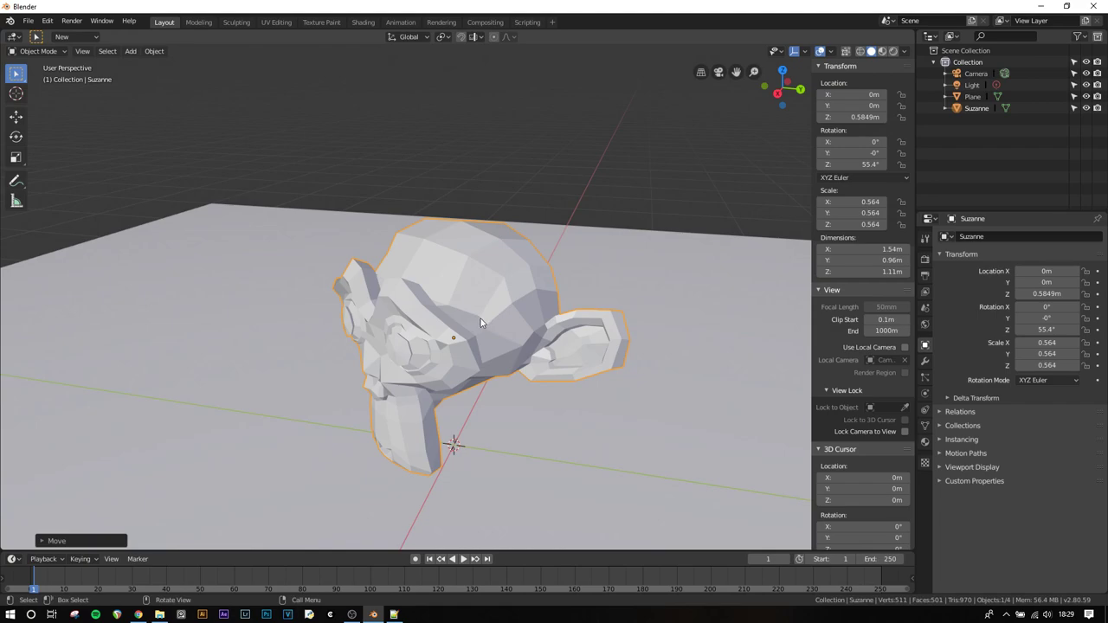
- Add a Subdivision Surface modifier to Suzanne with viewport levels set to 2
click(926, 362)
click(952, 238)
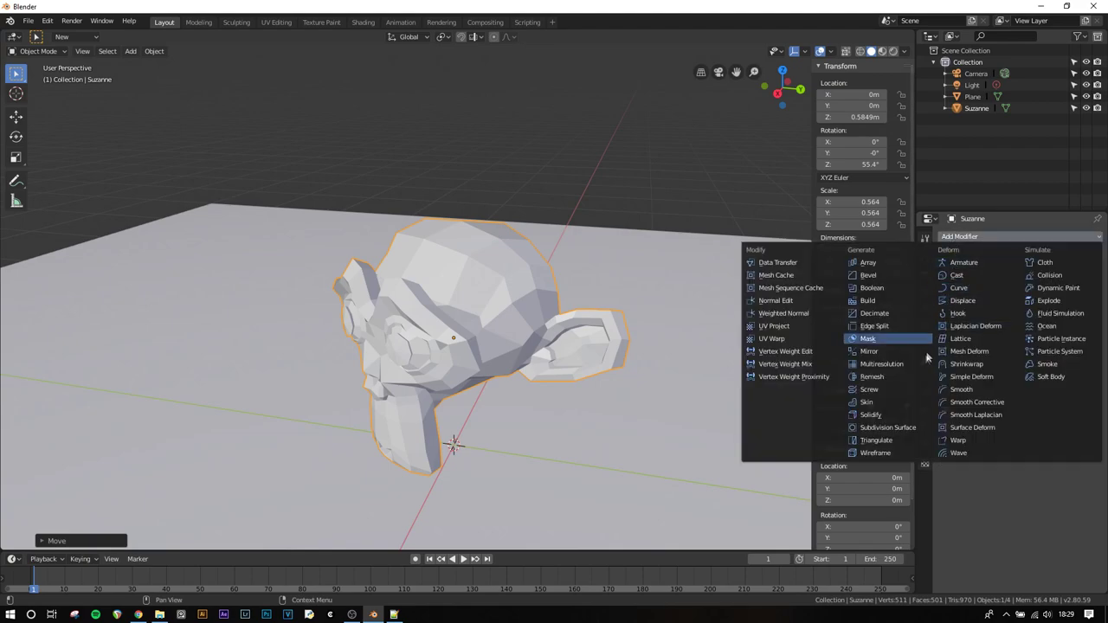
click(896, 428)
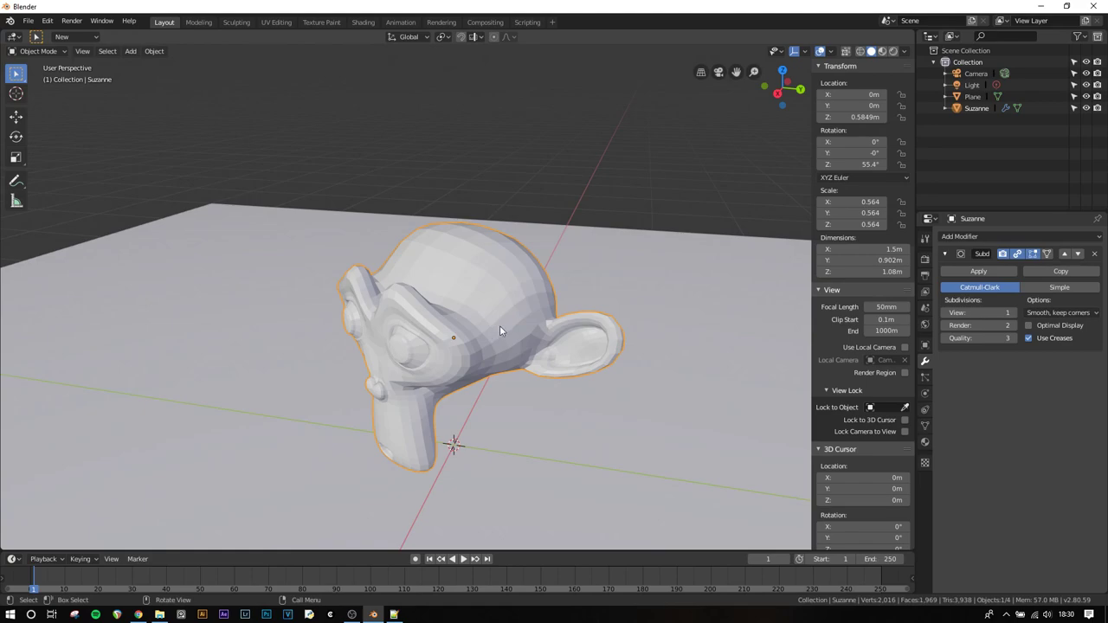
click(1000, 312)
click(945, 254)
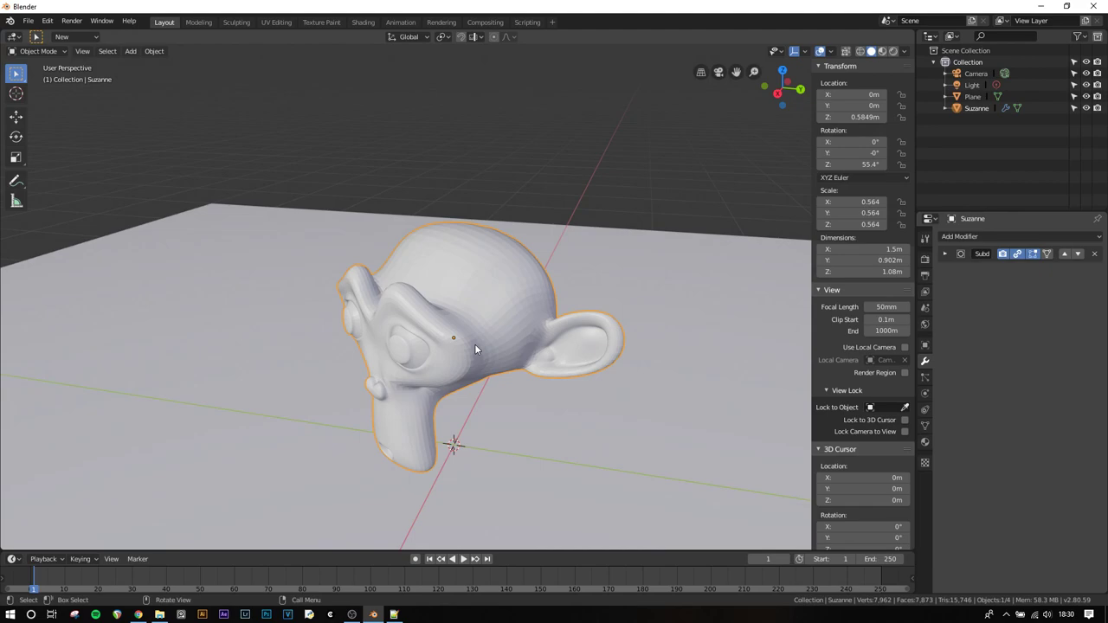
- Apply Shade Smooth to Suzanne and view through the camera in Rendered shading
click(154, 51)
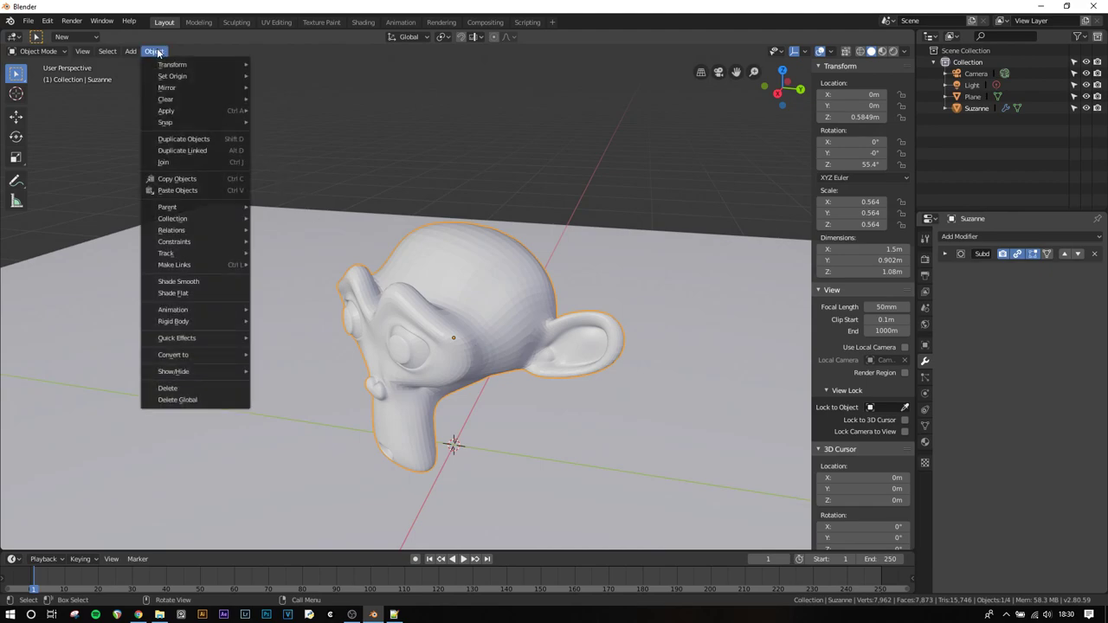
click(195, 283)
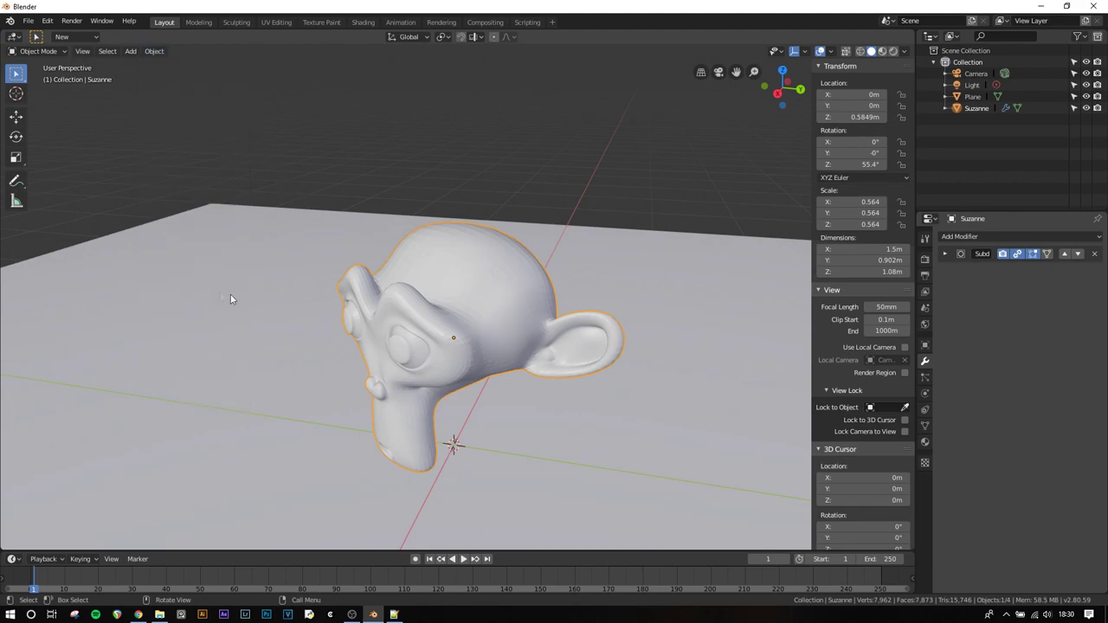
key(KP_0)
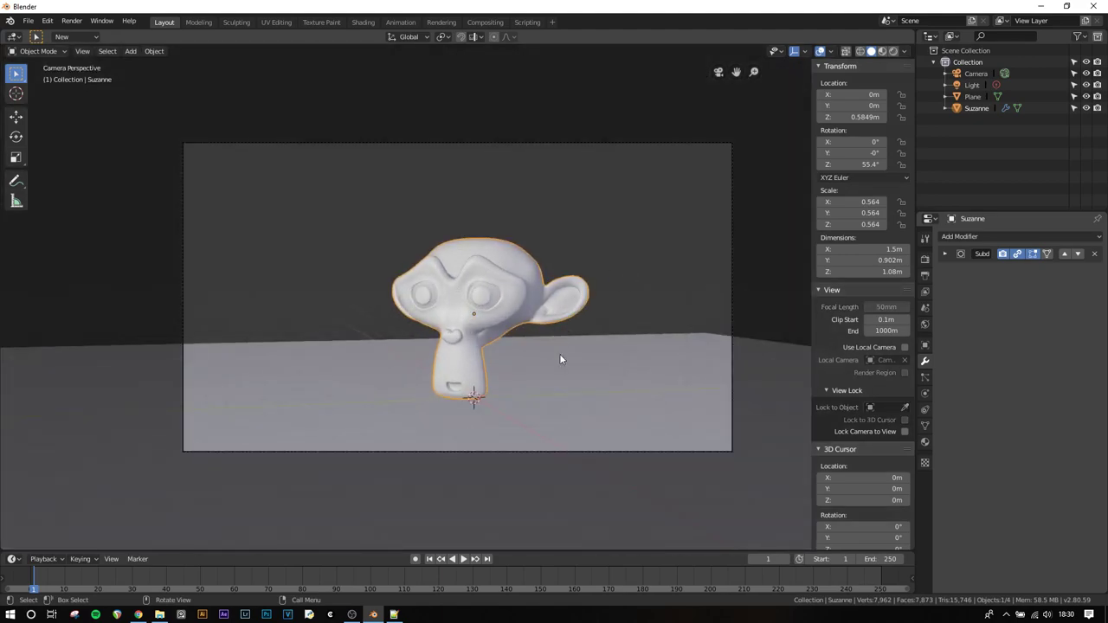
key(z)
click(551, 290)
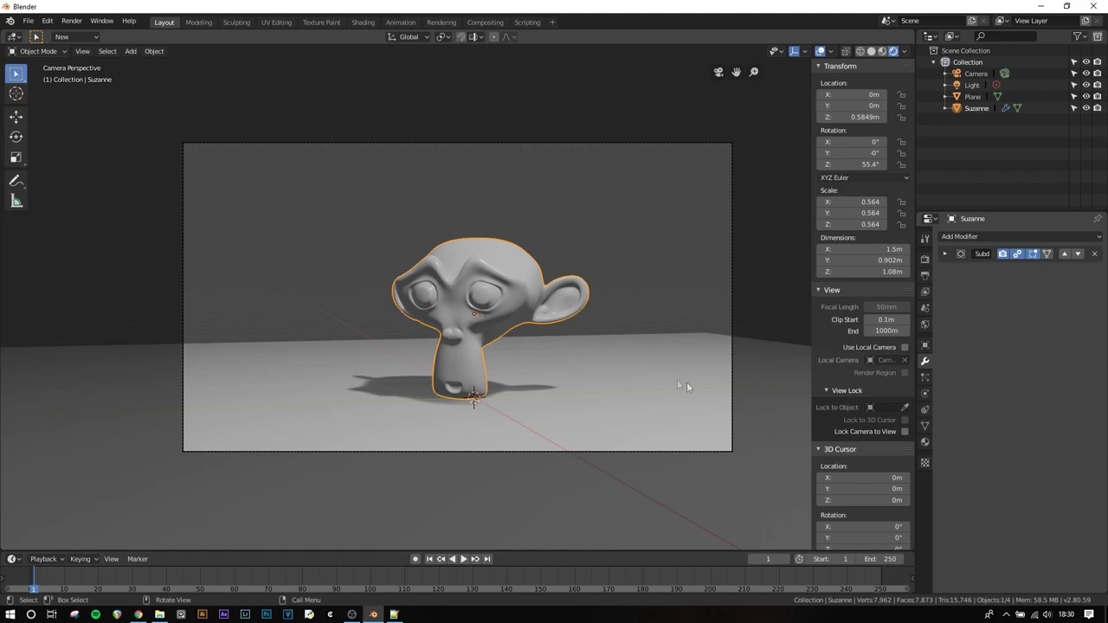
- Create a new material for Suzanne named 'monkey material'
click(924, 443)
click(990, 285)
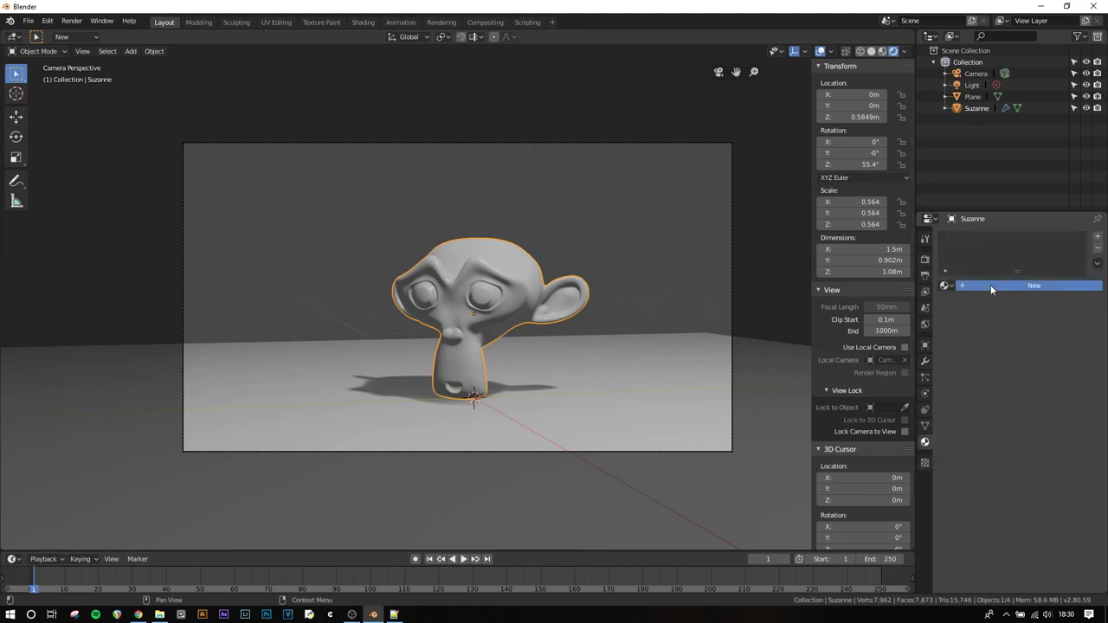
double_click(974, 240)
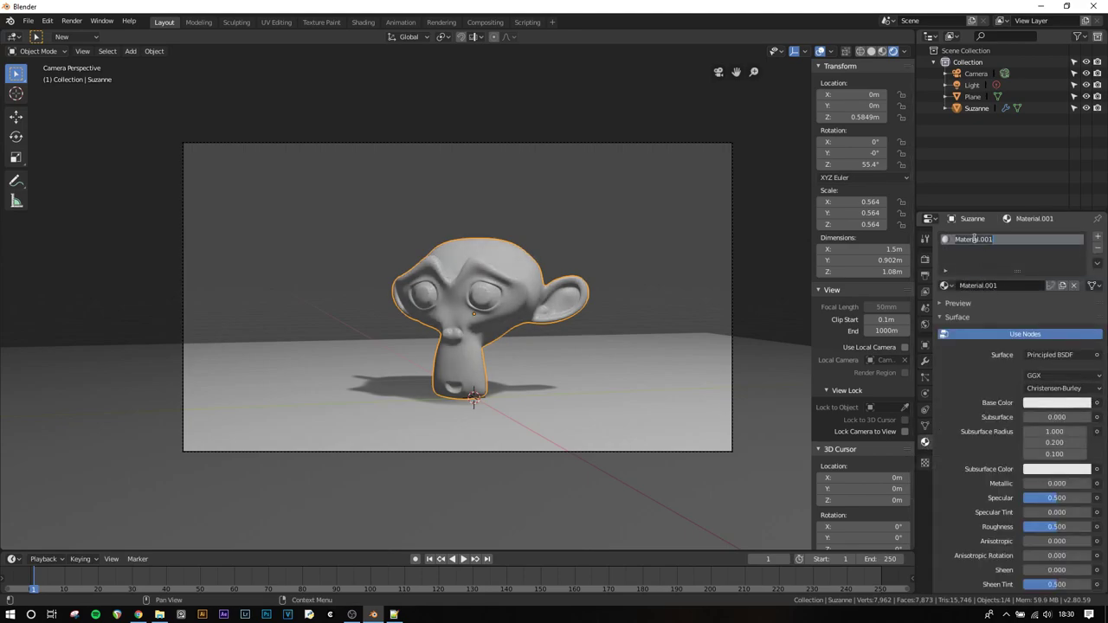
text(monkey material)
key(Return)
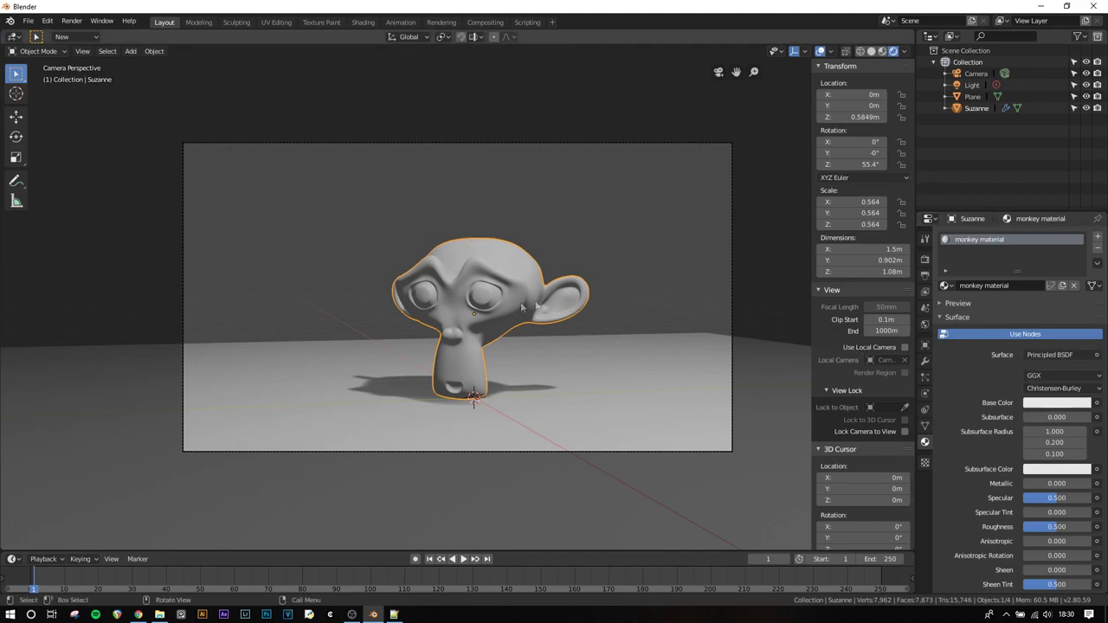
- Set the material's base colour to orange and lower roughness to 0.15
click(1065, 404)
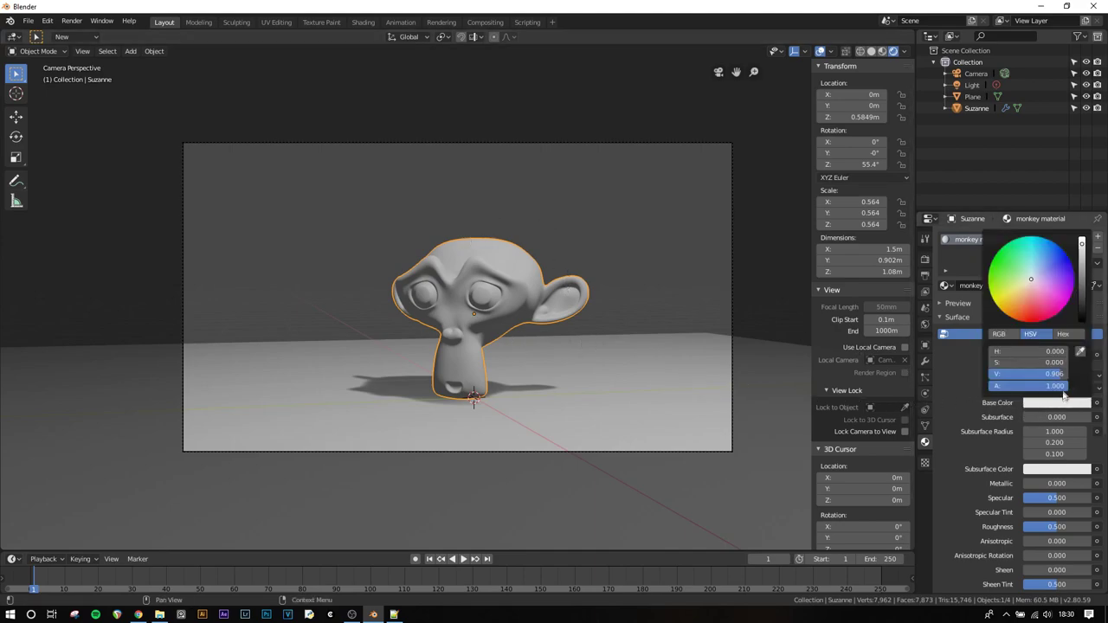
click(1023, 301)
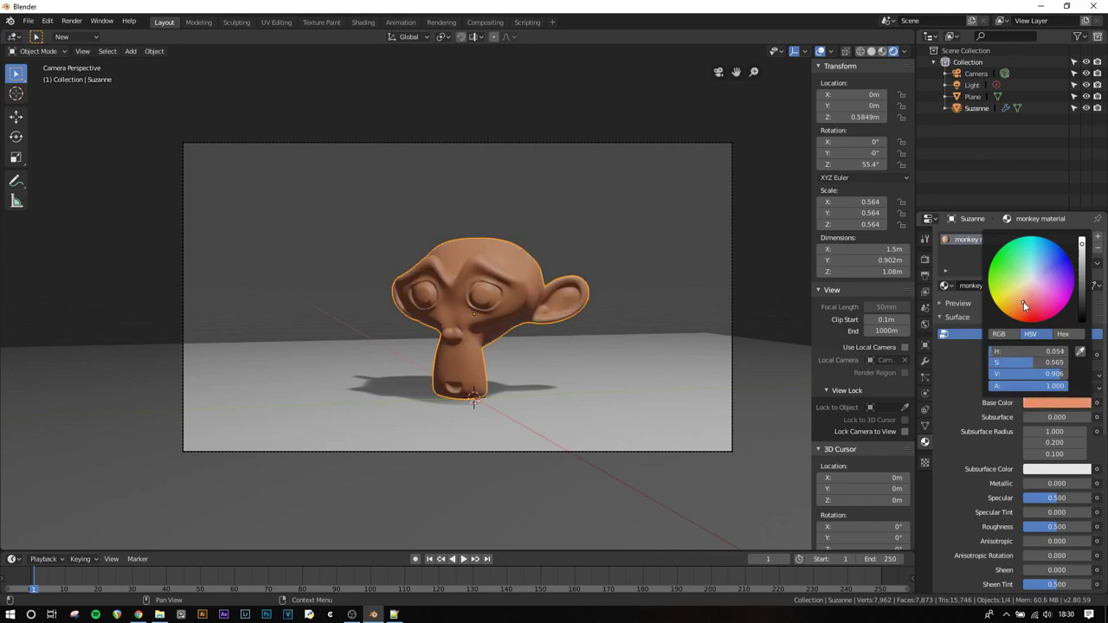
mouse_move(1056, 416)
mouse_down()
mouse_move(1031, 416)
mouse_move(1042, 415)
mouse_up()
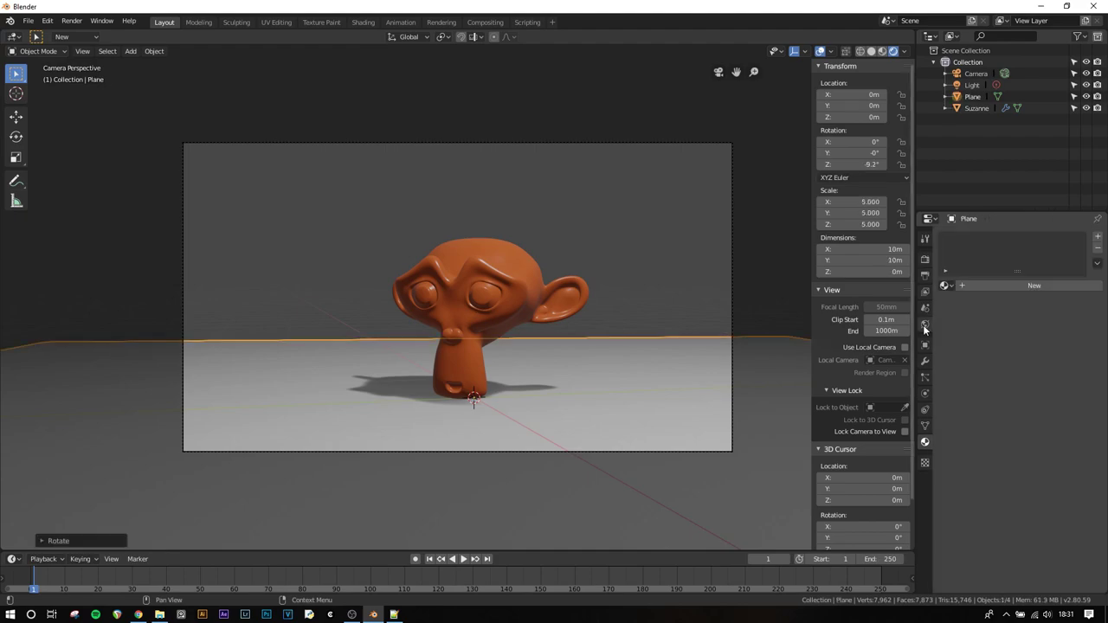
- Set the World background Strength to 0 for a black backdrop
click(924, 324)
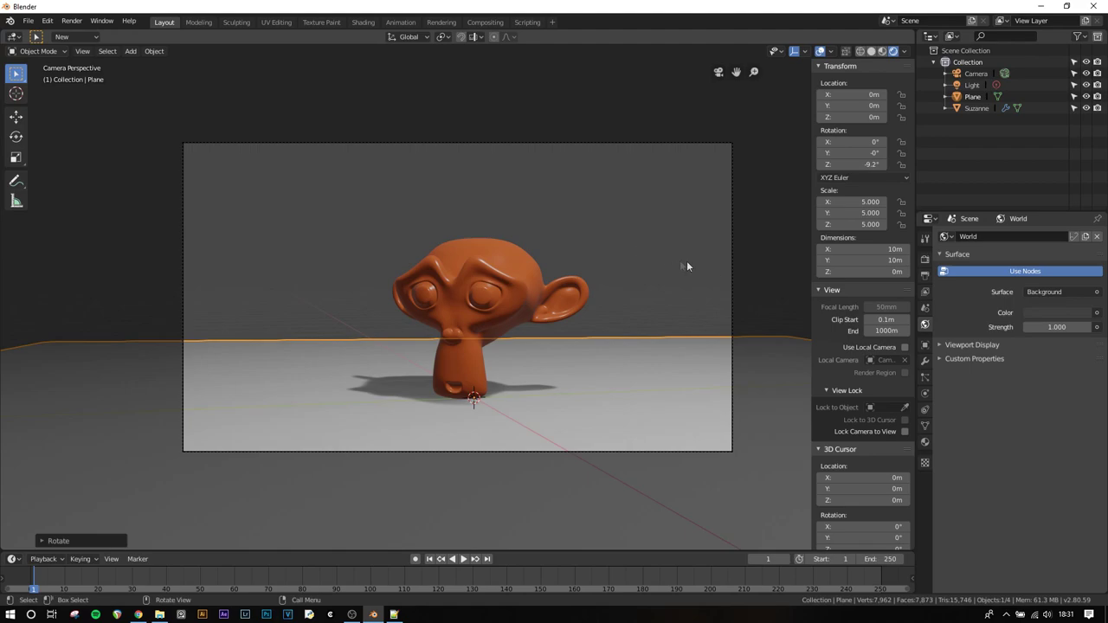
click(1059, 327)
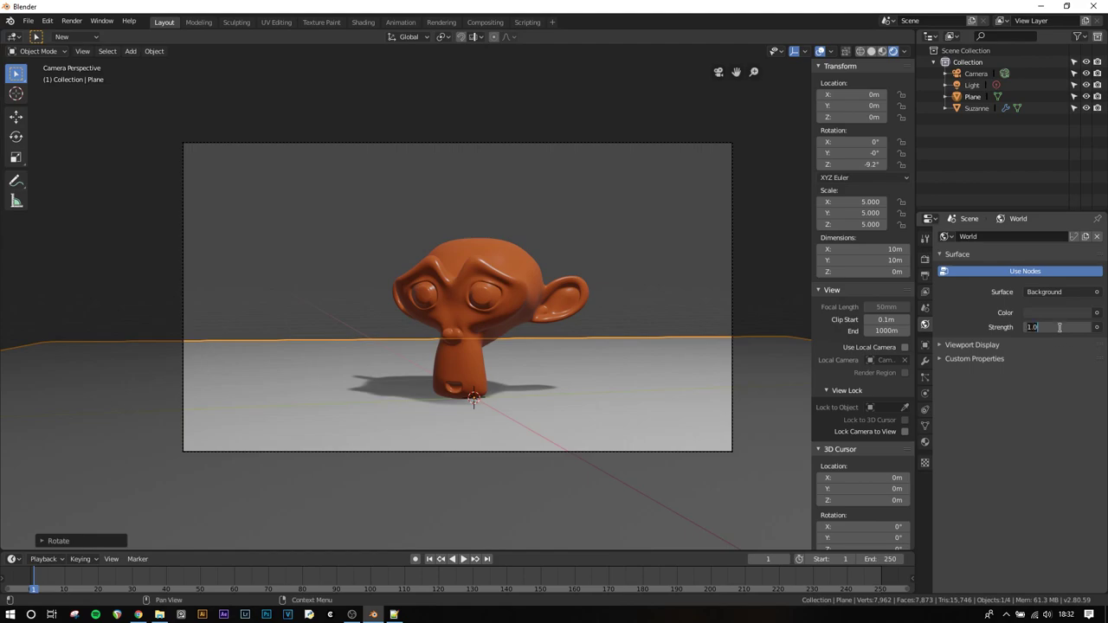
text(0)
key(Return)
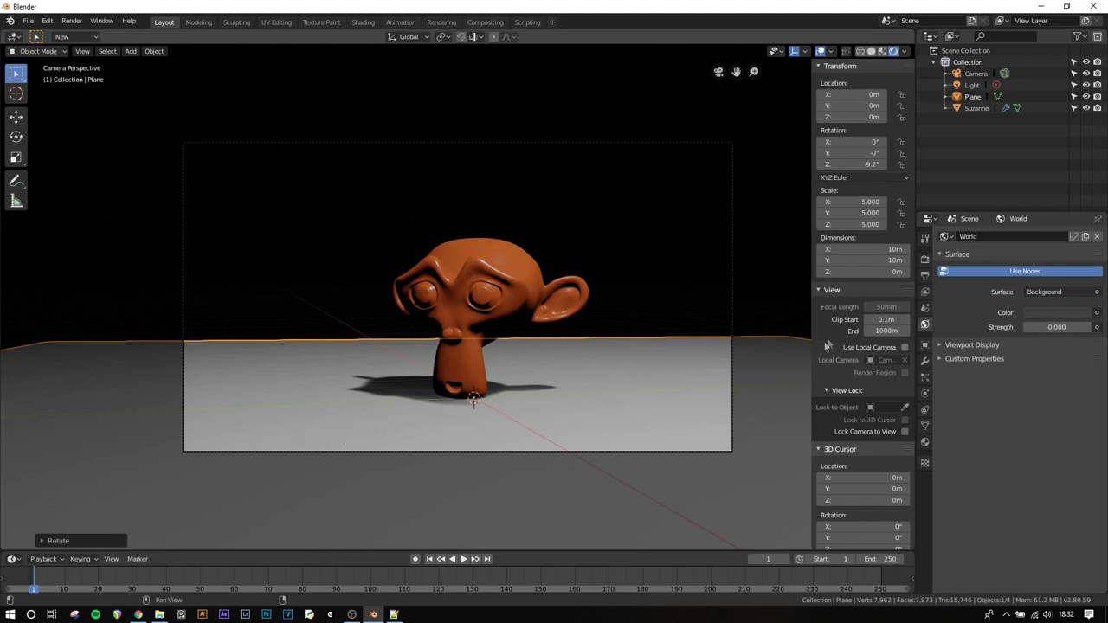
click(928, 261)
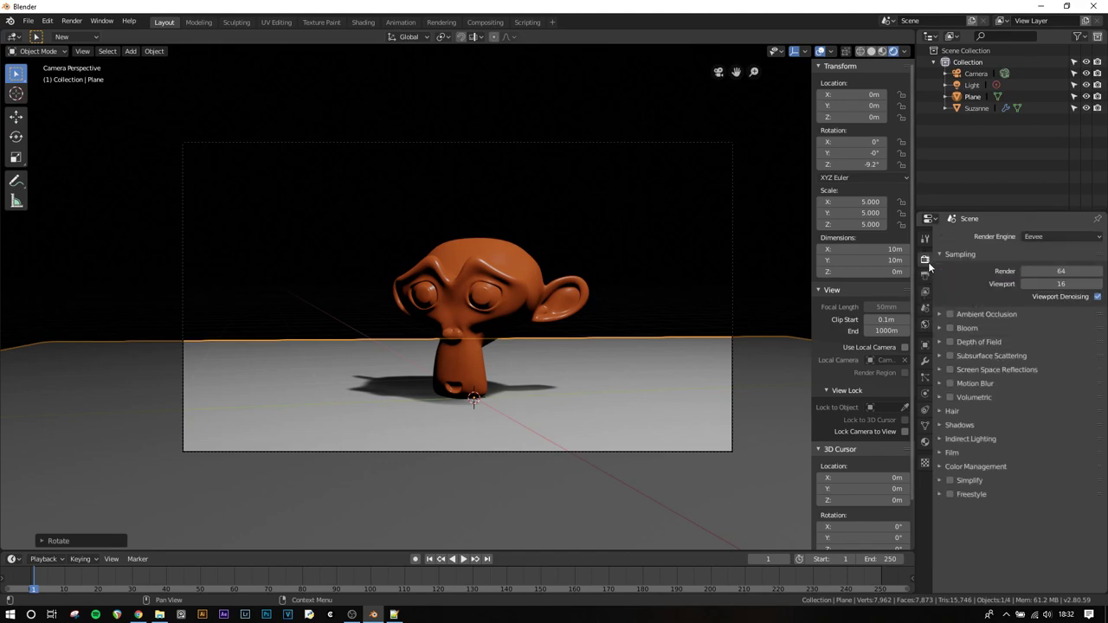
- Enable Screen Space Reflections in the Eevee render properties
click(960, 372)
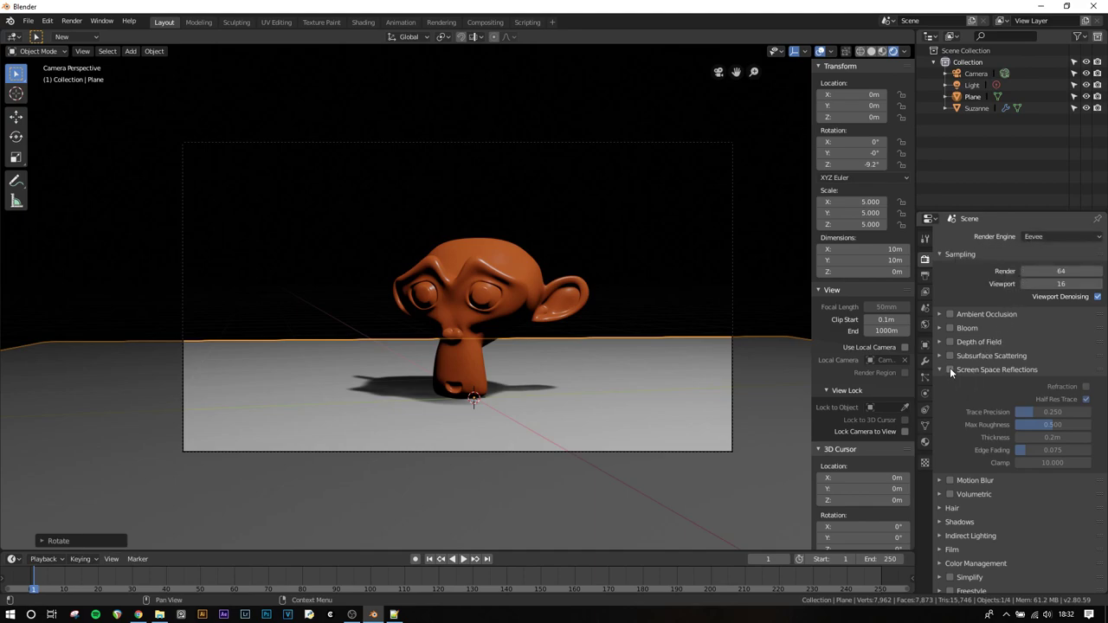
click(949, 368)
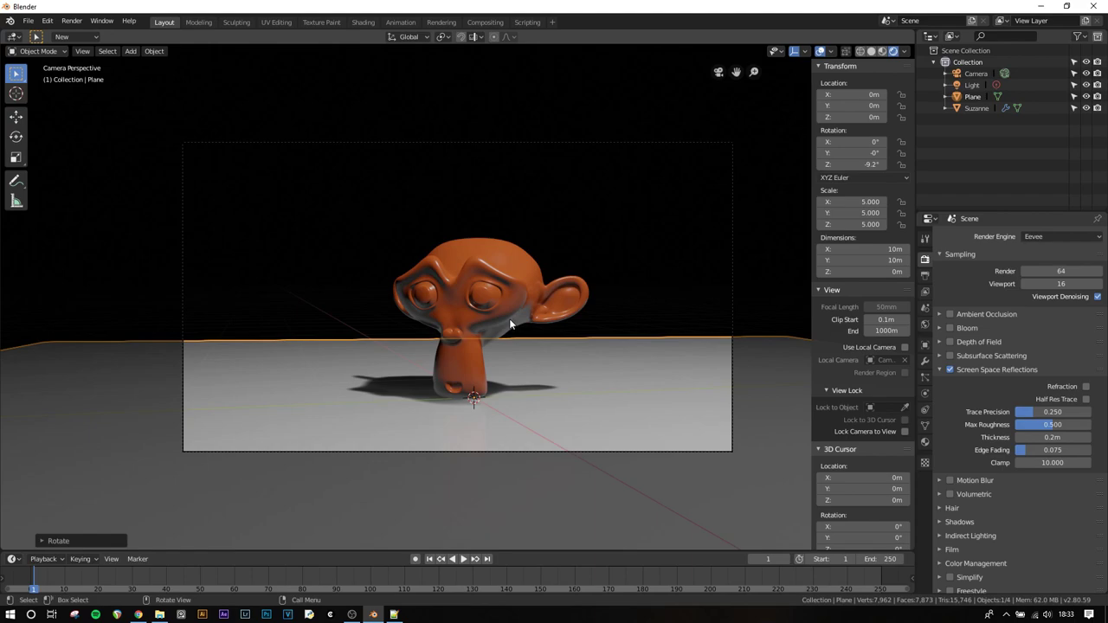
click(978, 370)
- Turn on High Bitdepth and Soft Shadows in the Shadows panel
click(961, 424)
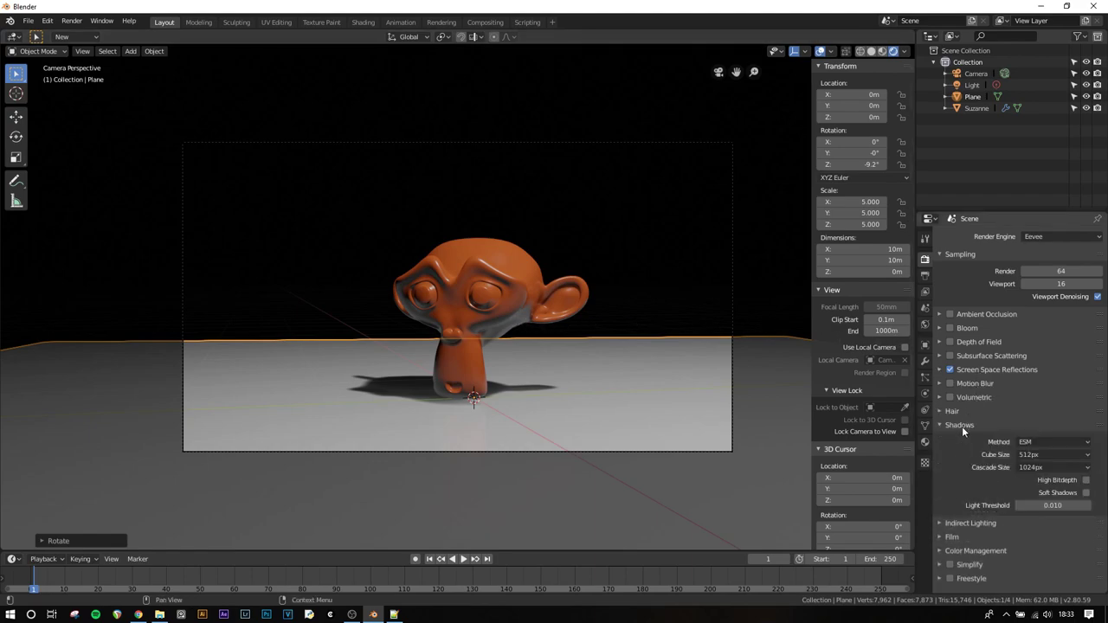
click(1053, 480)
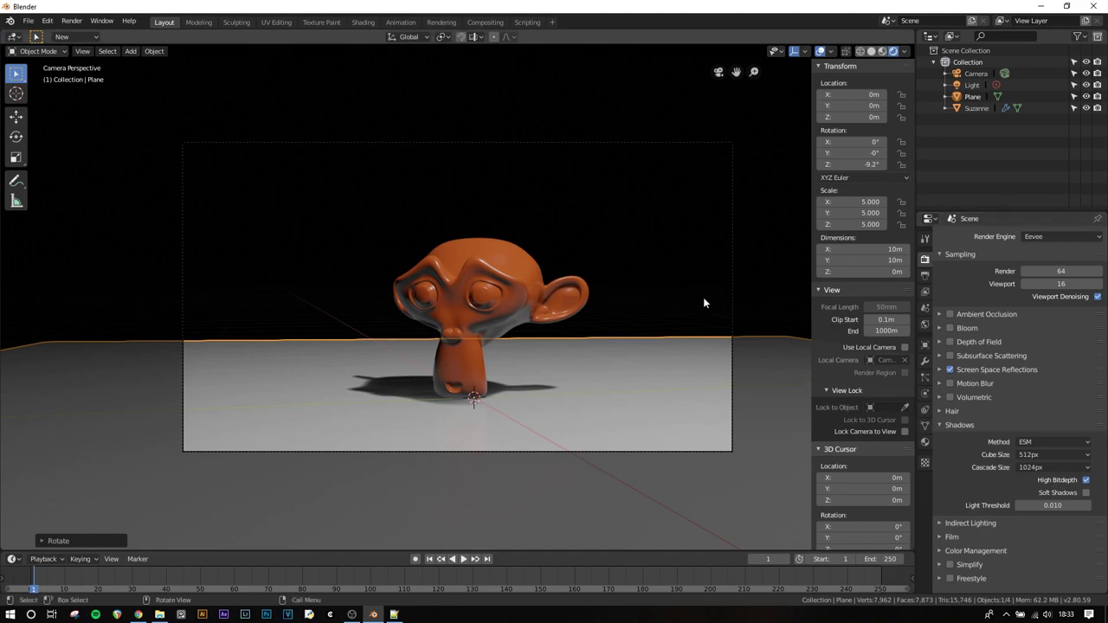
click(1056, 493)
click(971, 424)
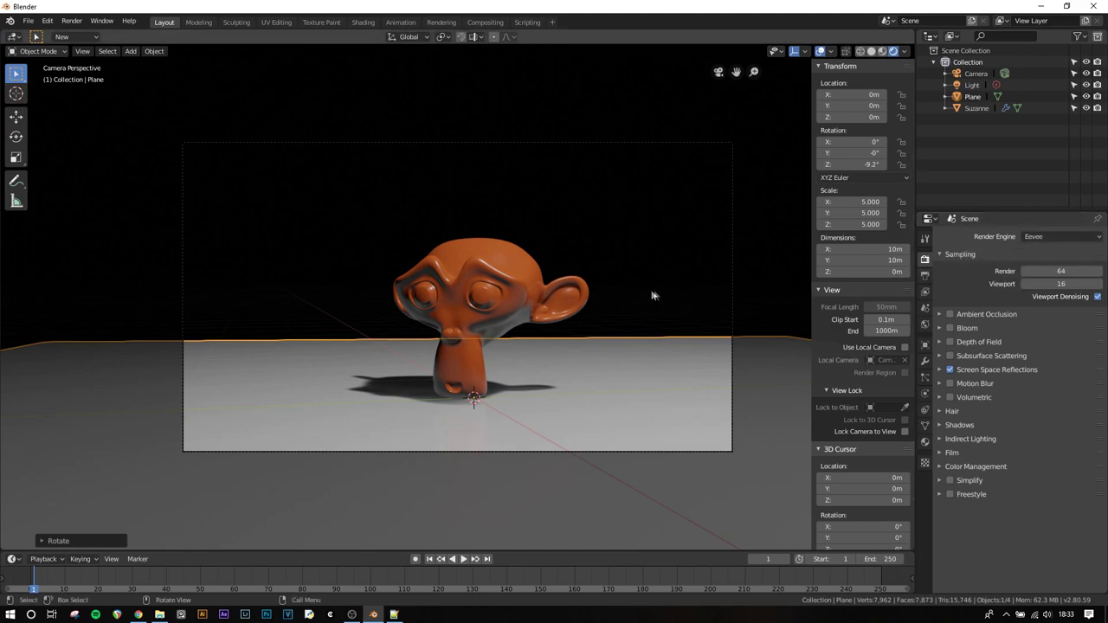
- Add an Irradiance Volume, scale it to 1.436 and raise it to Z 1.1213 m
key(shift+a)
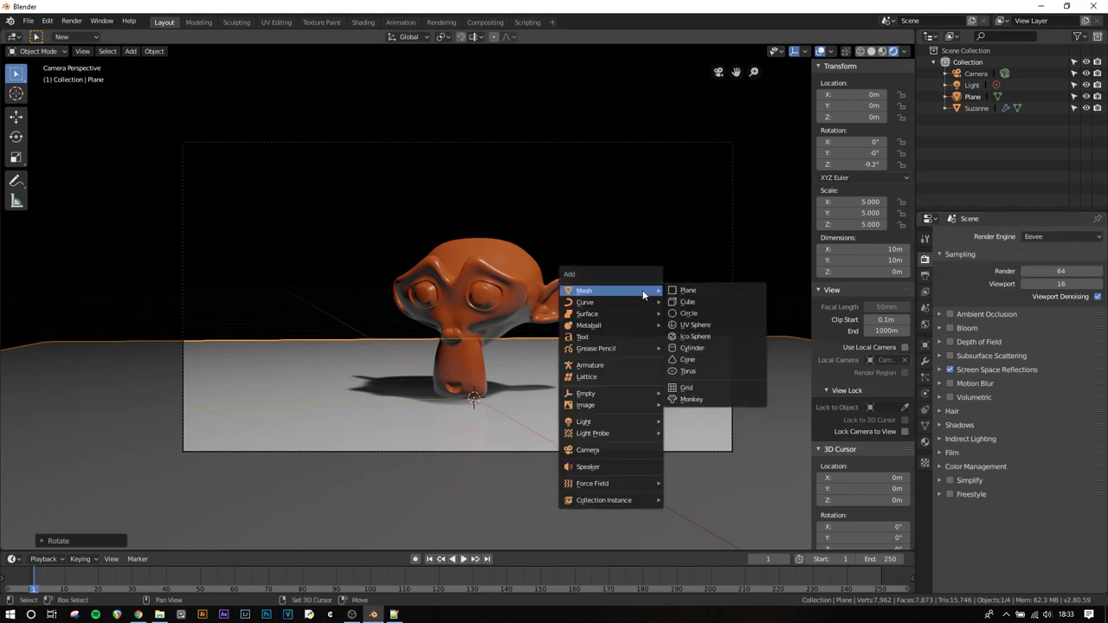
mouse_move(632, 436)
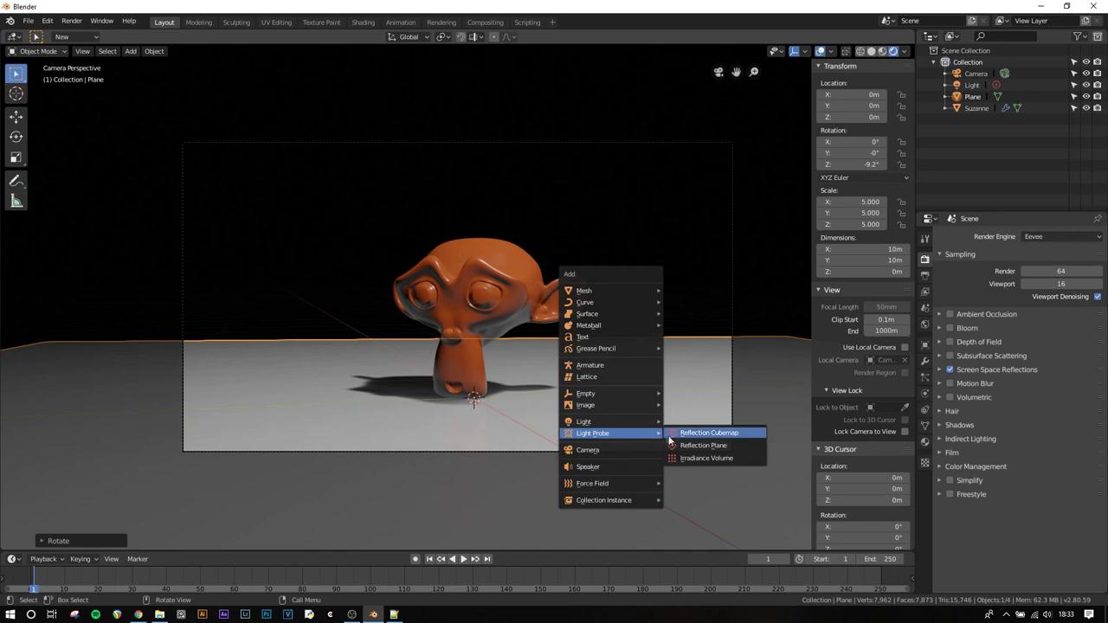
click(701, 458)
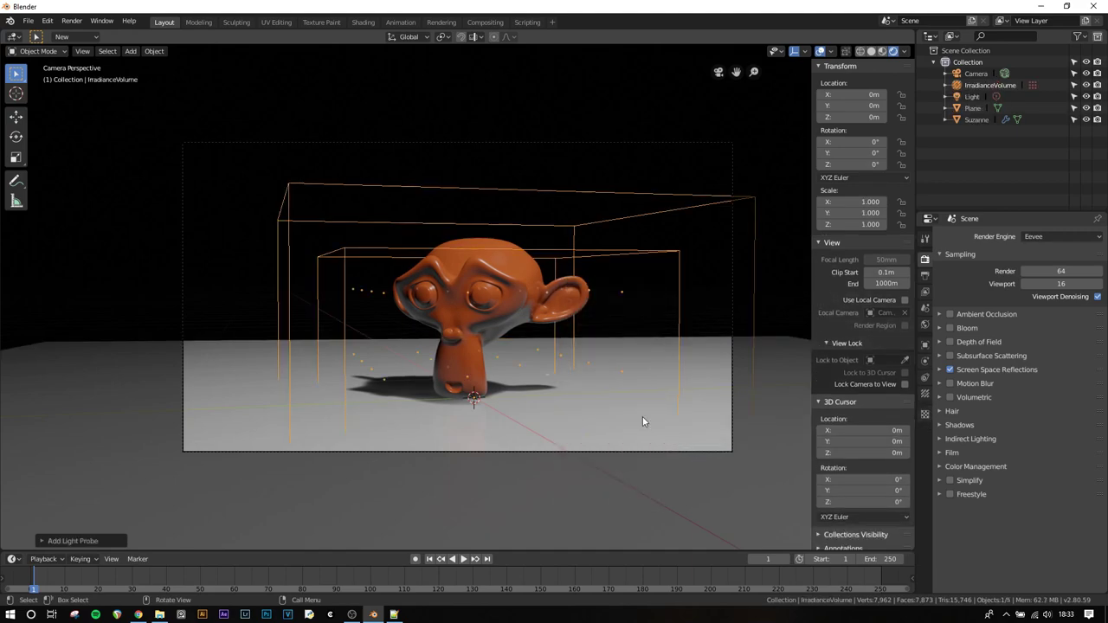
key(s)
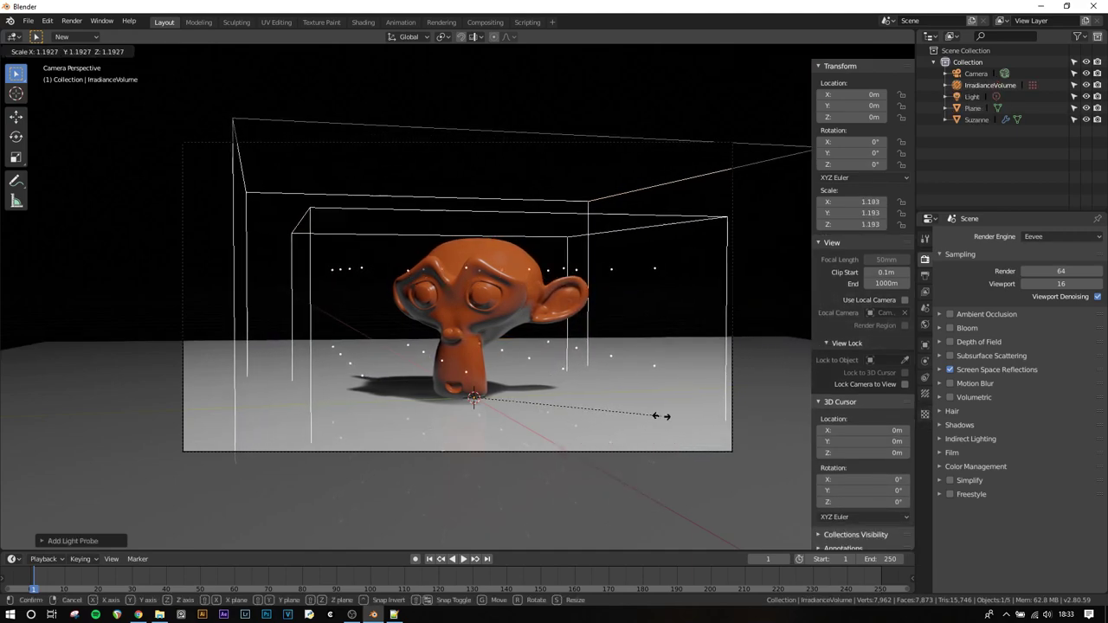
click(701, 419)
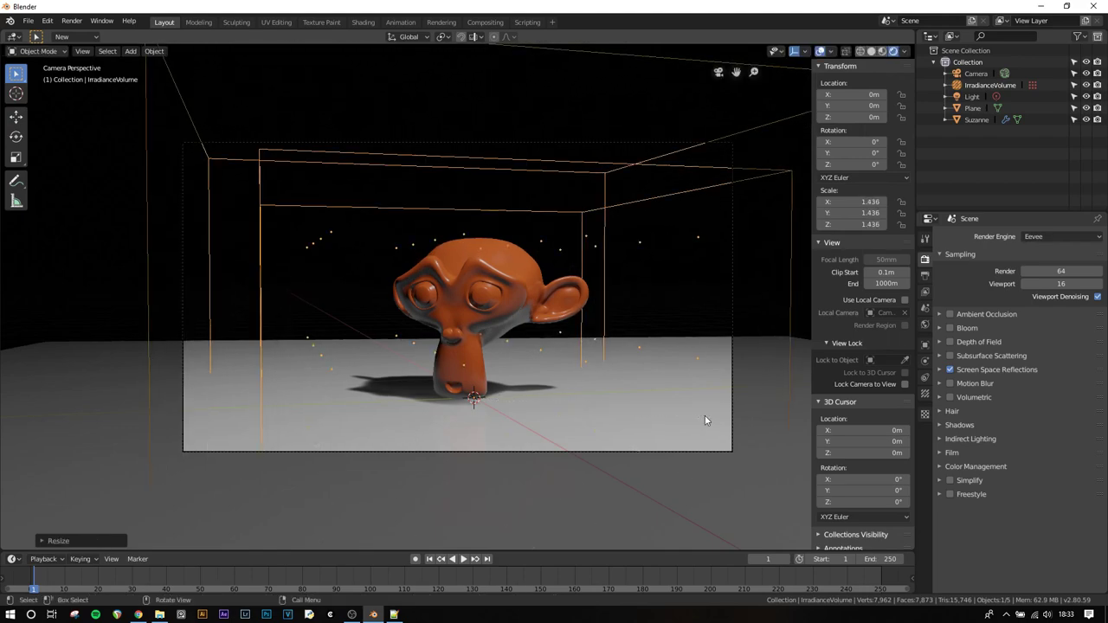
key(g)
key(z)
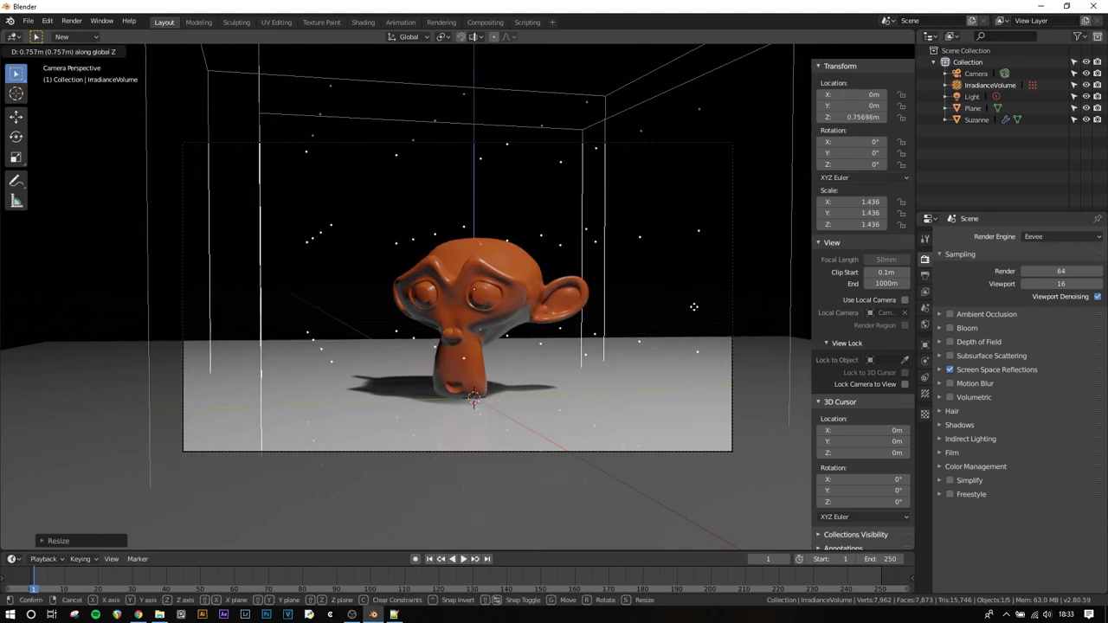
click(696, 256)
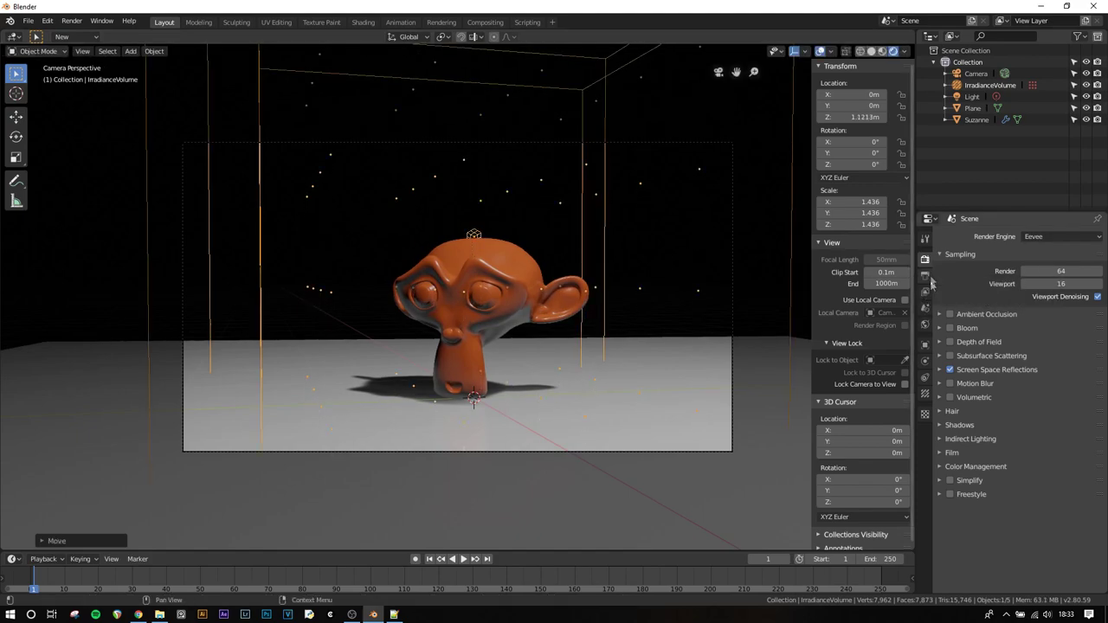
- Bake the indirect lighting, then deselect the irradiance volume
click(950, 440)
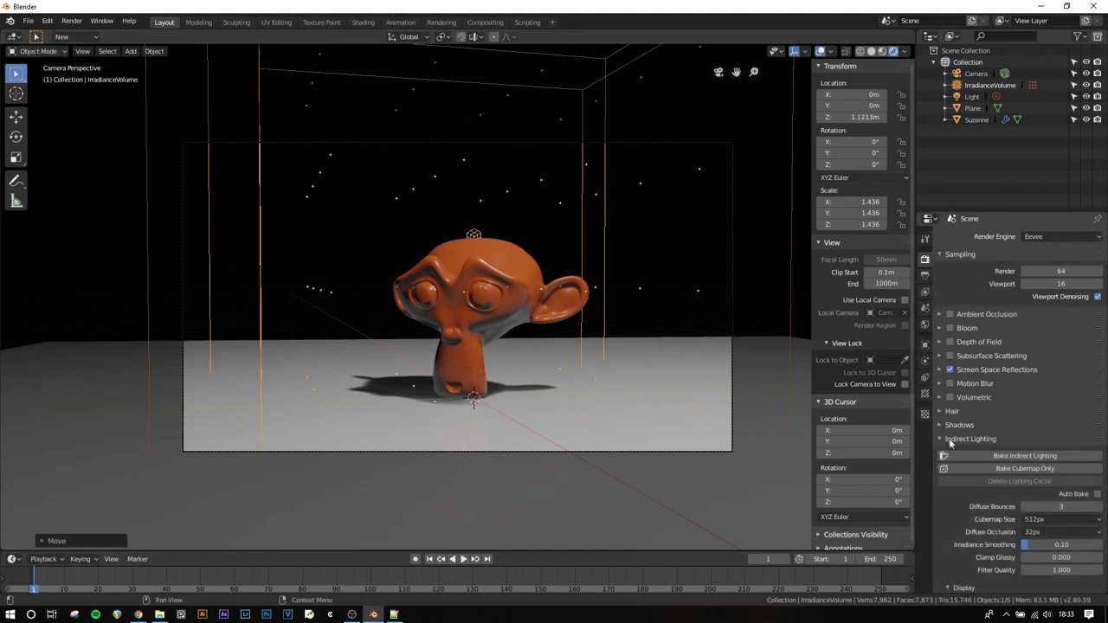
click(956, 457)
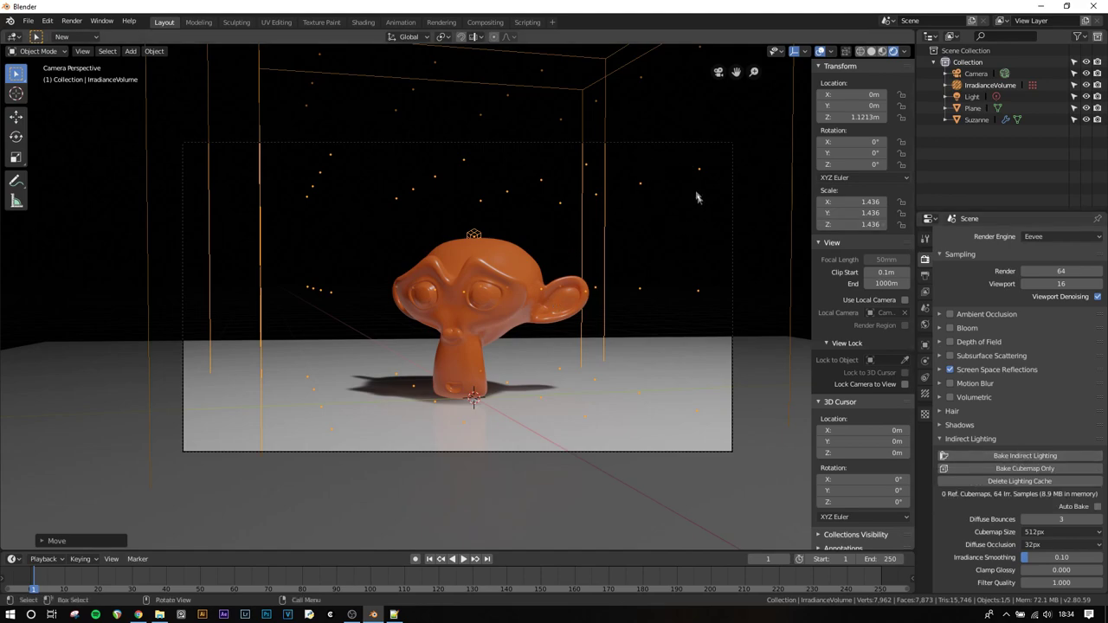
click(636, 332)
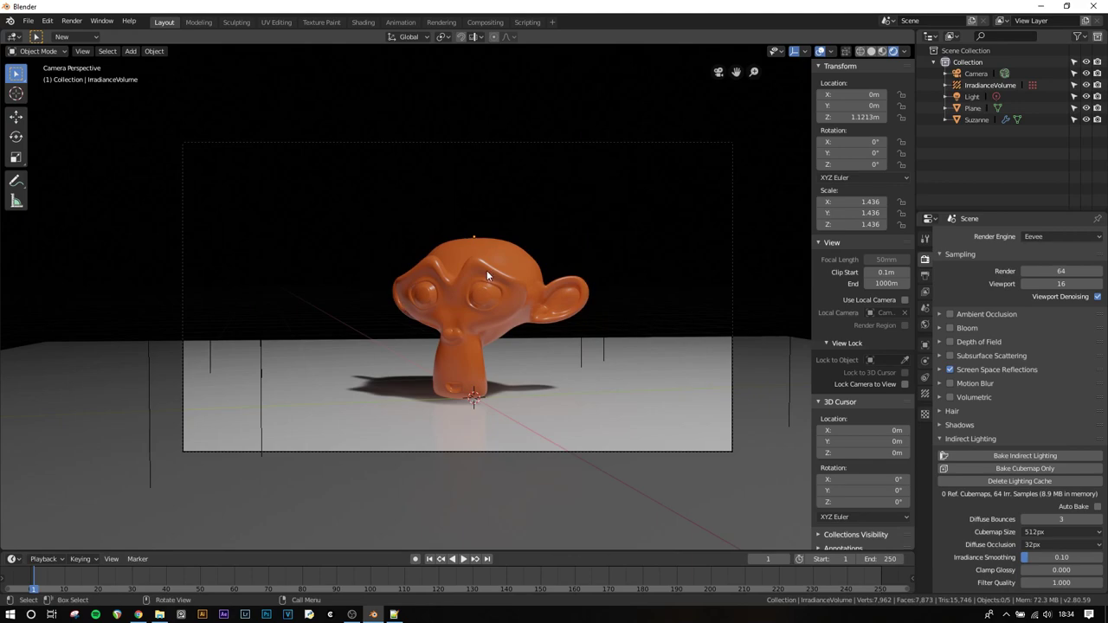
click(924, 275)
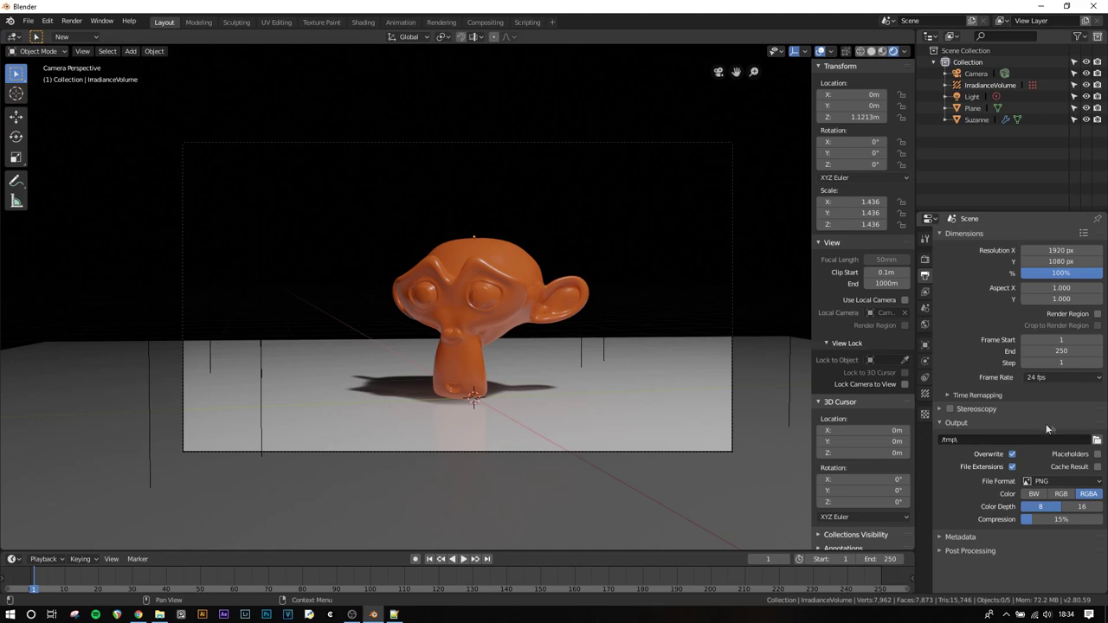
- Set the render output path to the Desktop folder, keeping PNG as the format
text(C:\Users\Rorosaur\Desktop\)
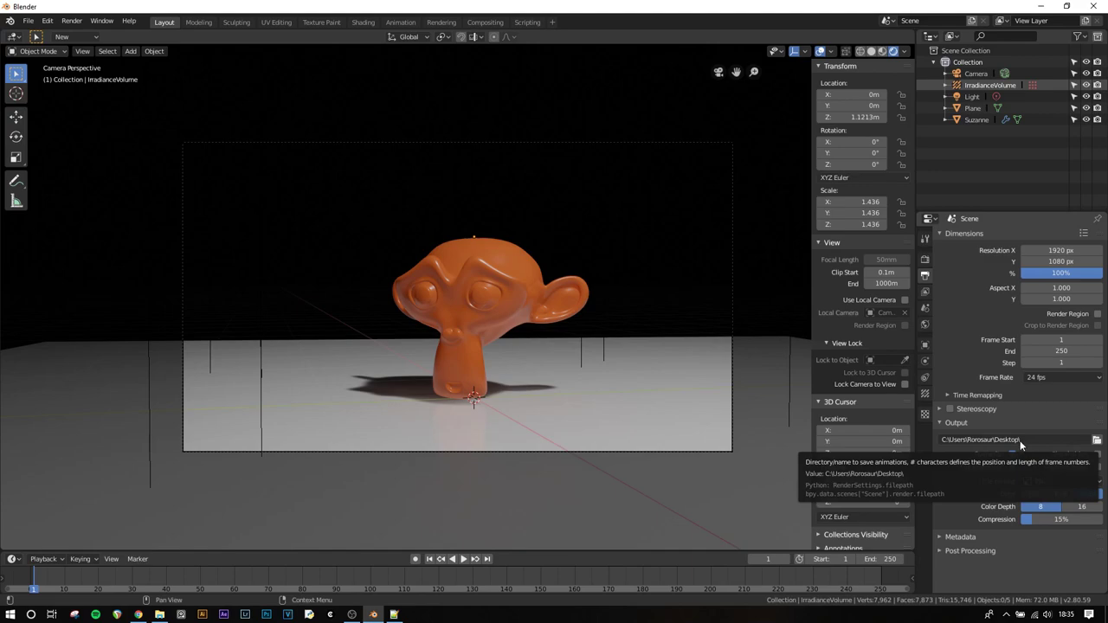
click(955, 422)
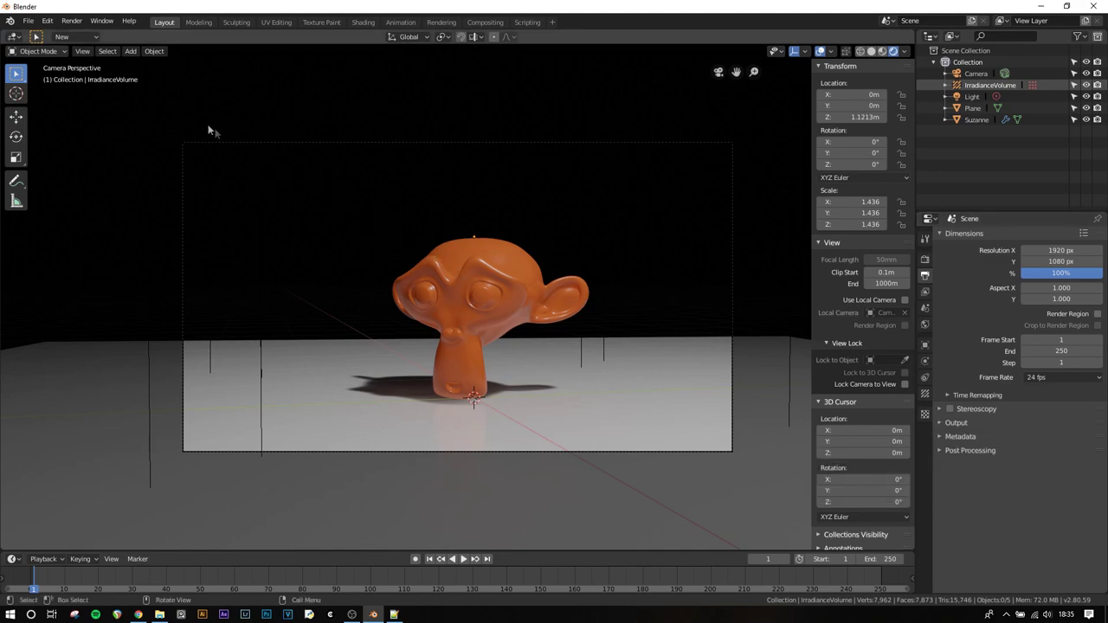
click(73, 21)
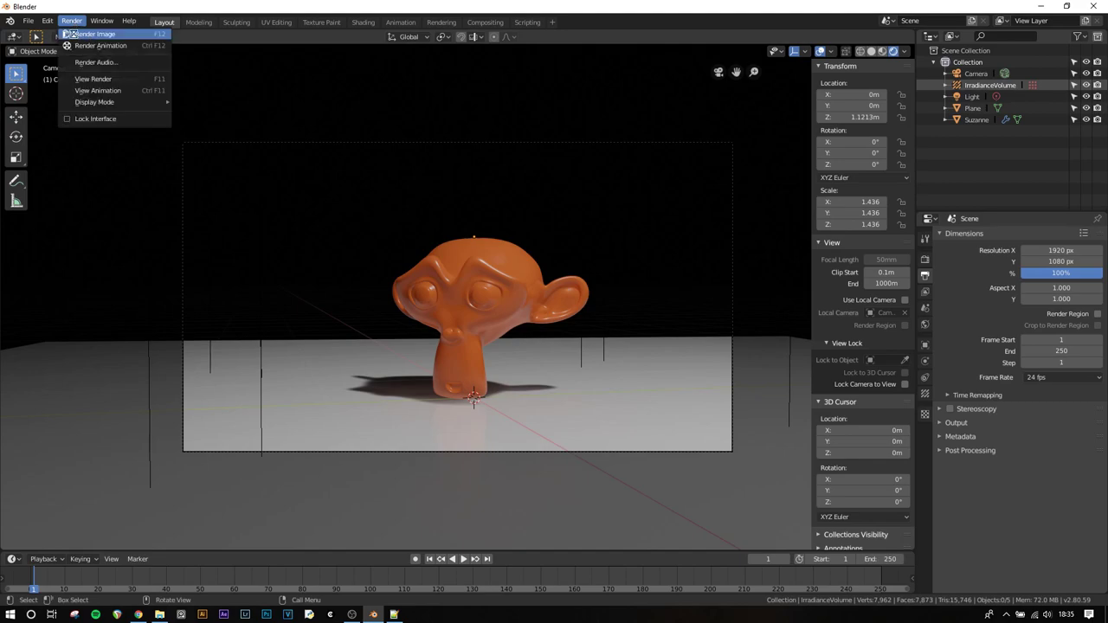
- Render a still image from the camera view
click(77, 34)
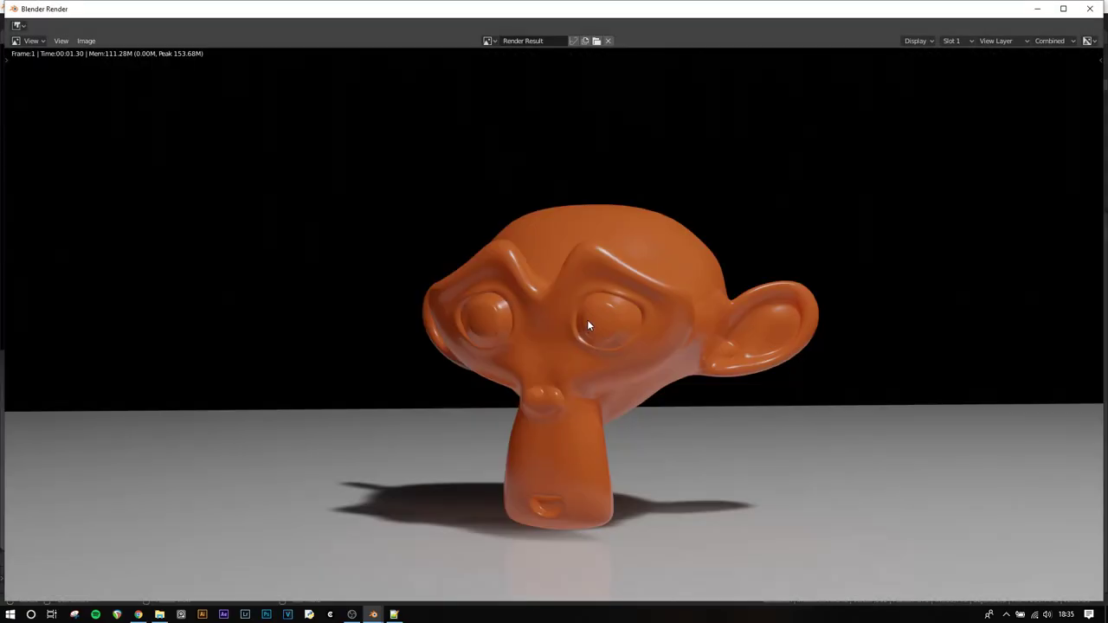
scroll(588, 328, down, 3)
scroll(579, 339, up, 1)
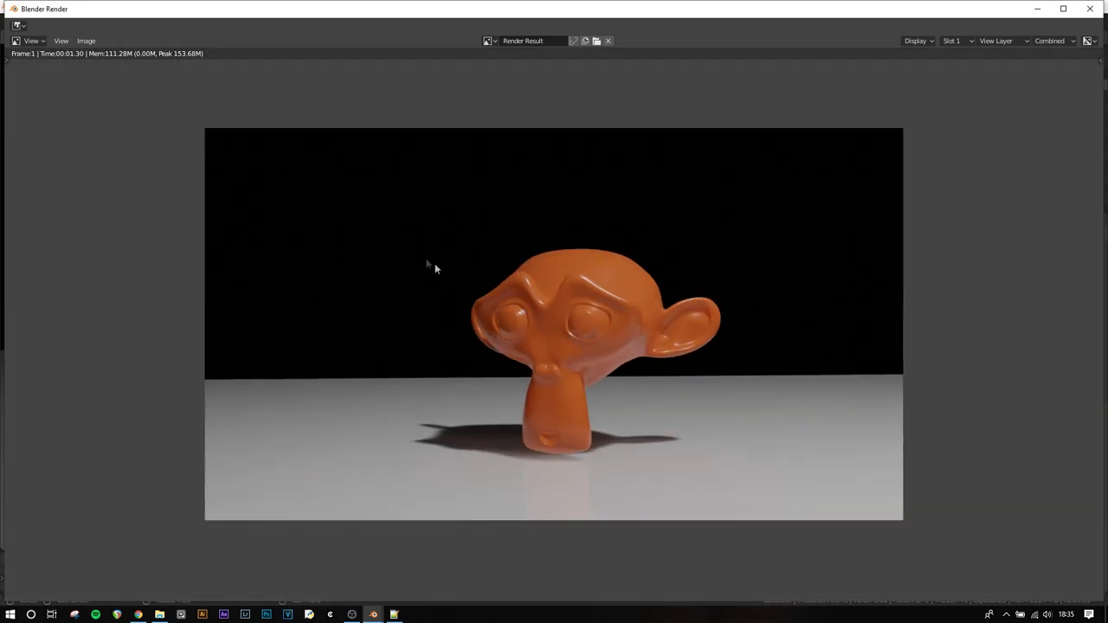
- Save the render to the Desktop as untitled.png
click(85, 41)
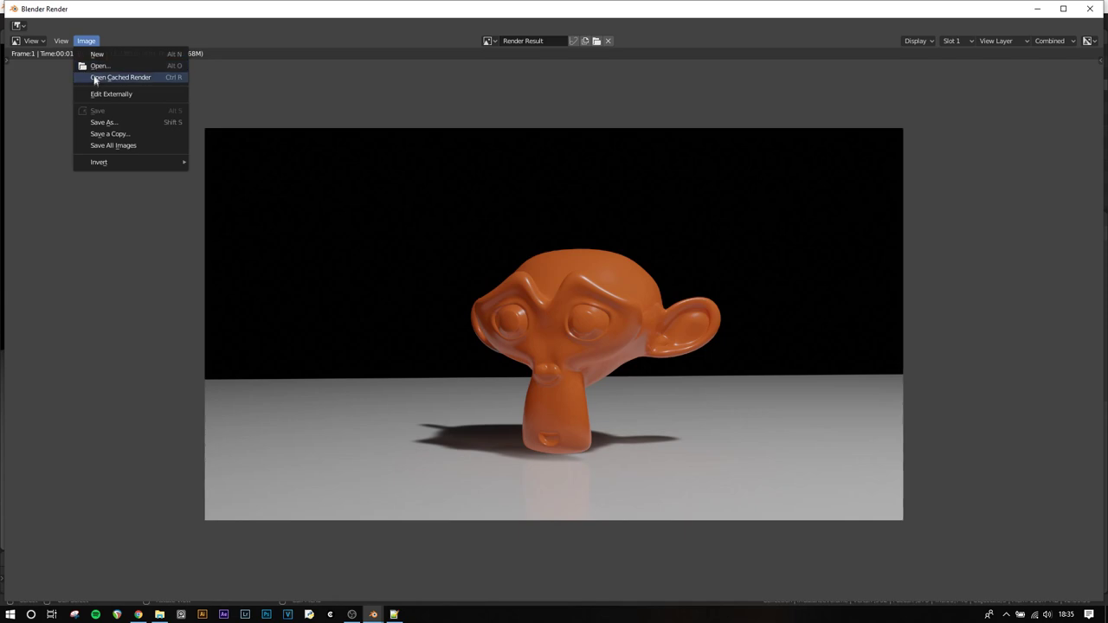
click(96, 123)
click(54, 120)
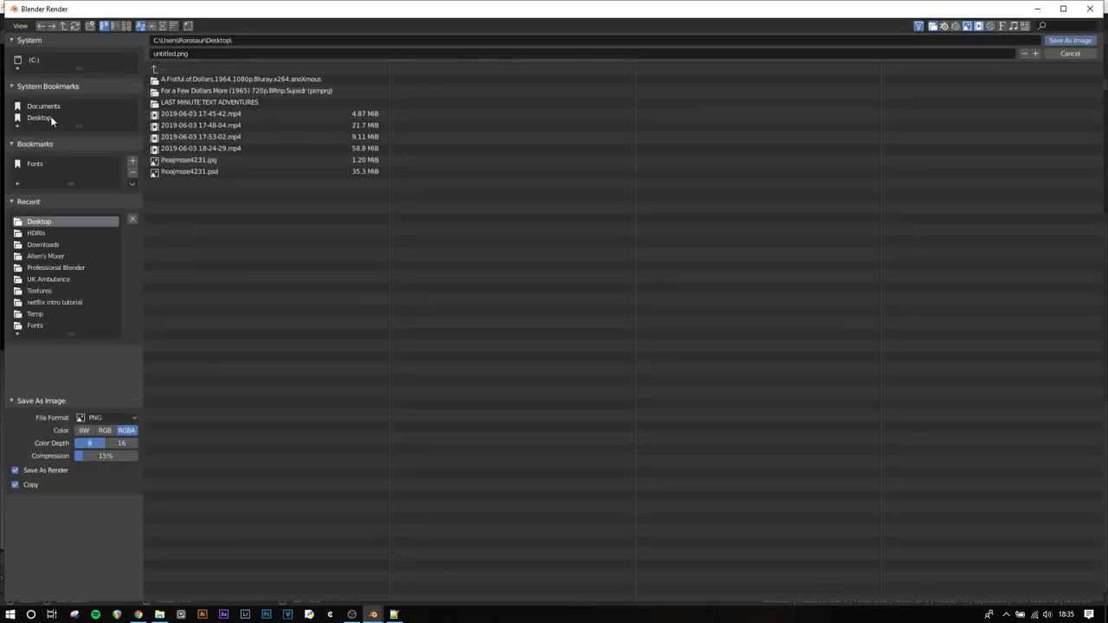
click(283, 52)
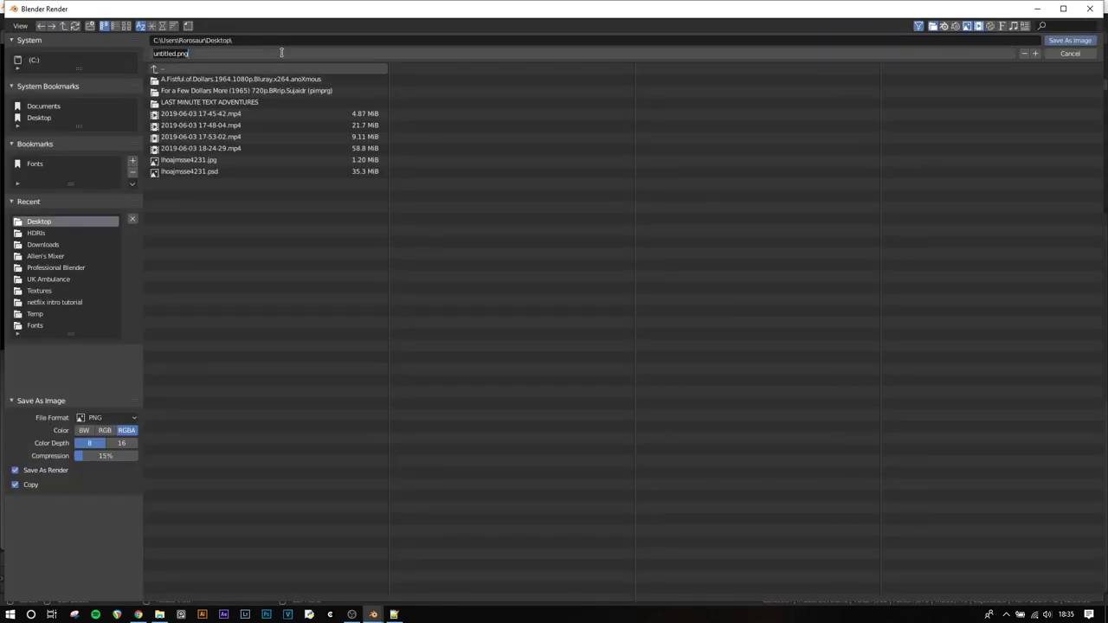
click(1077, 42)
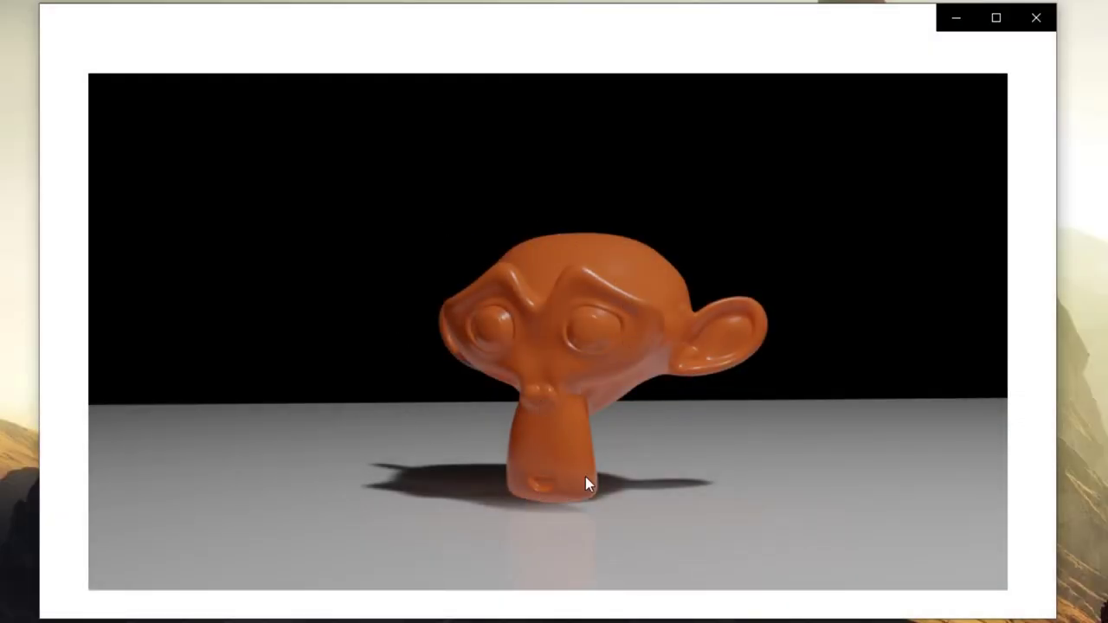
- Review the saved untitled.png render of the orange Suzanne in Windows Photos
mouse_move(715, 426)
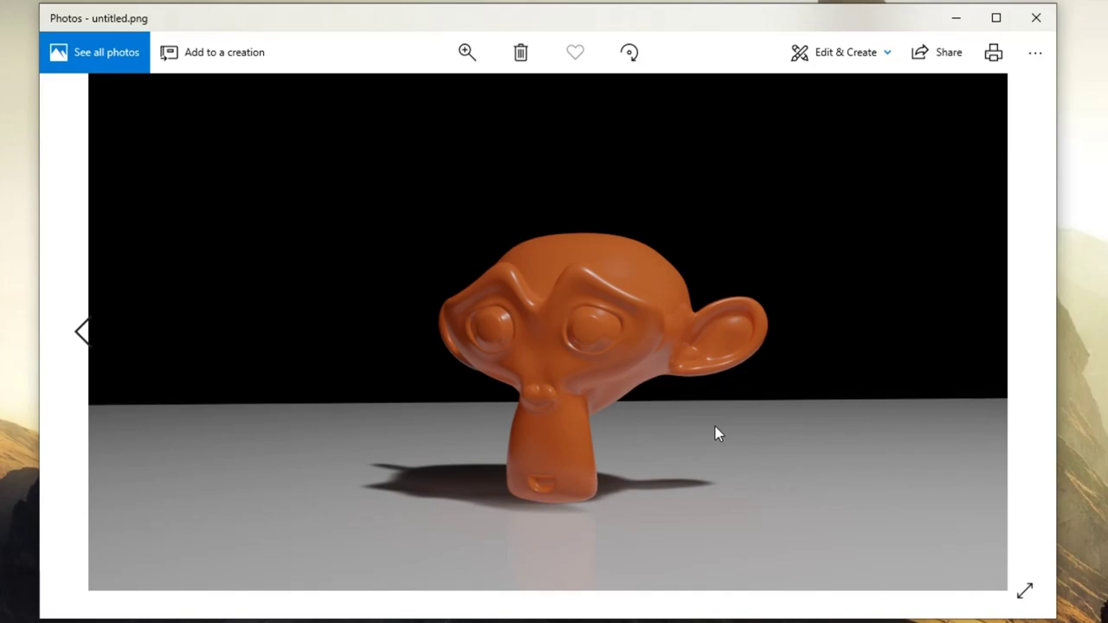